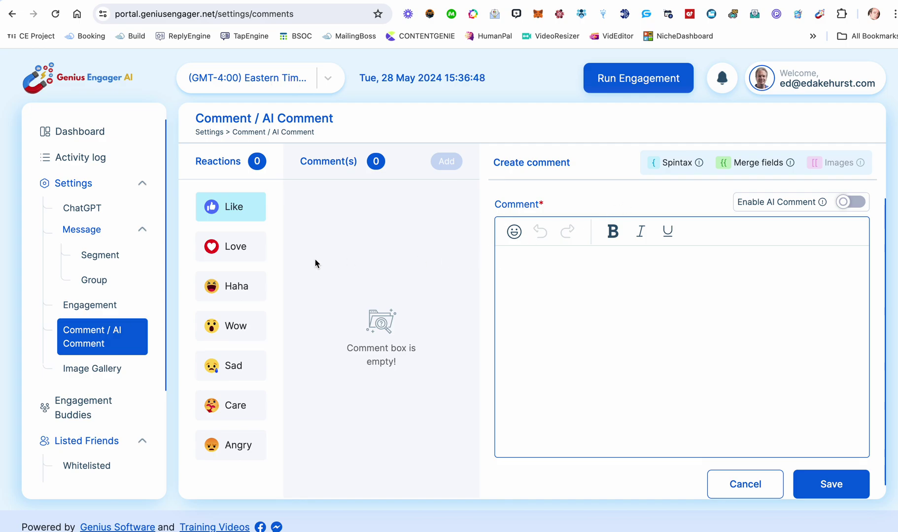
Look through the comment lists of the Love, Like, Haha, Wow and Sad reactions.
left_click(240, 244)
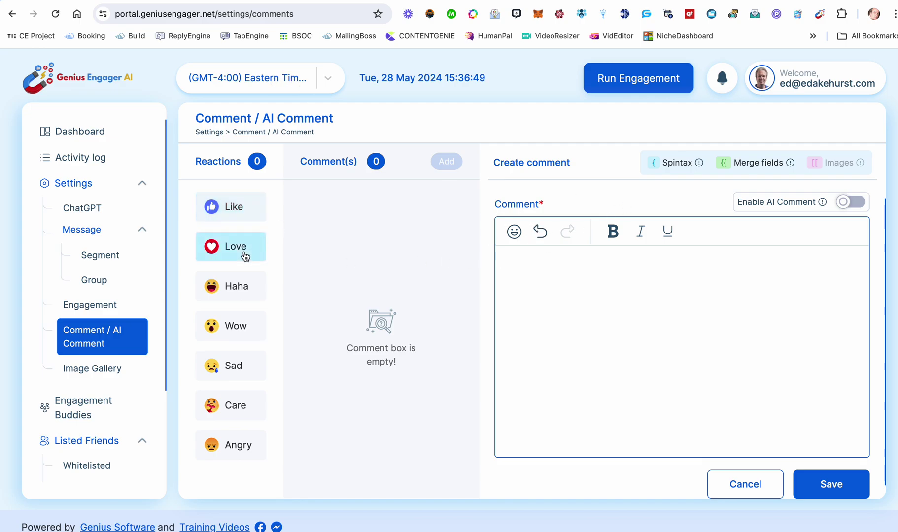
left_click(243, 218)
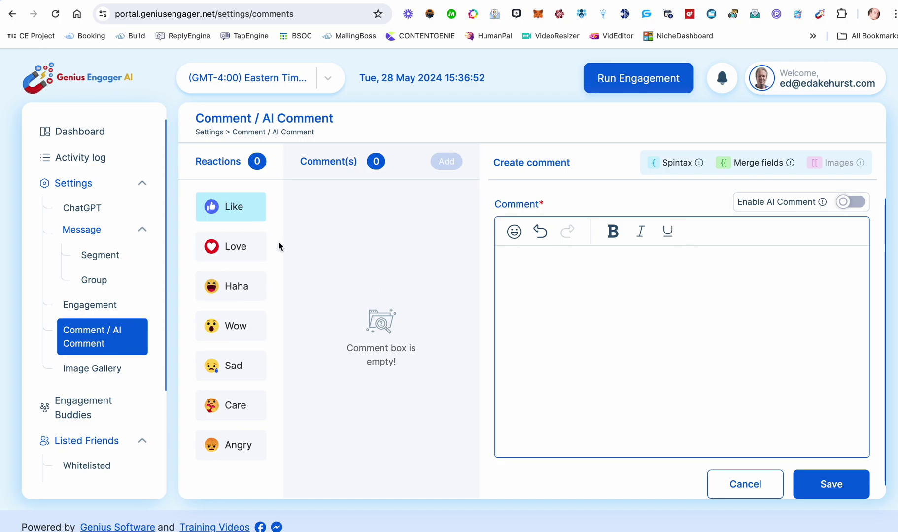
left_click(240, 256)
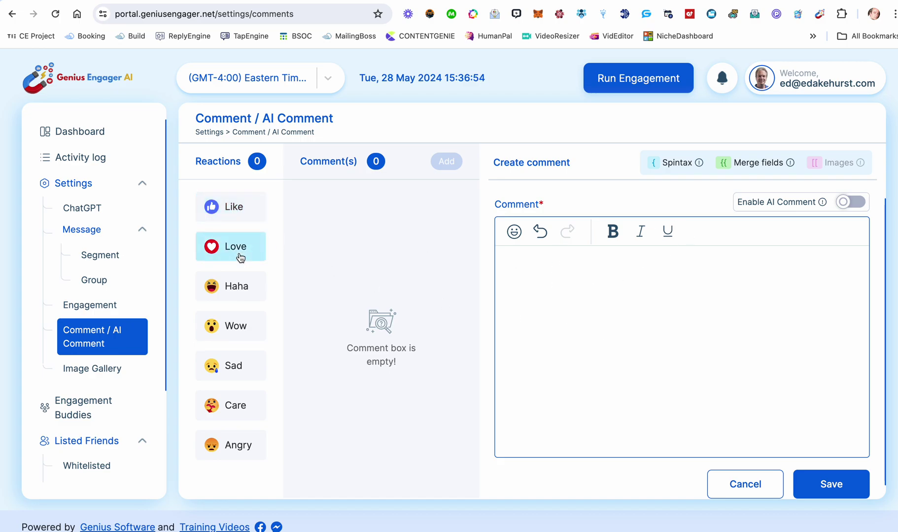
left_click(240, 289)
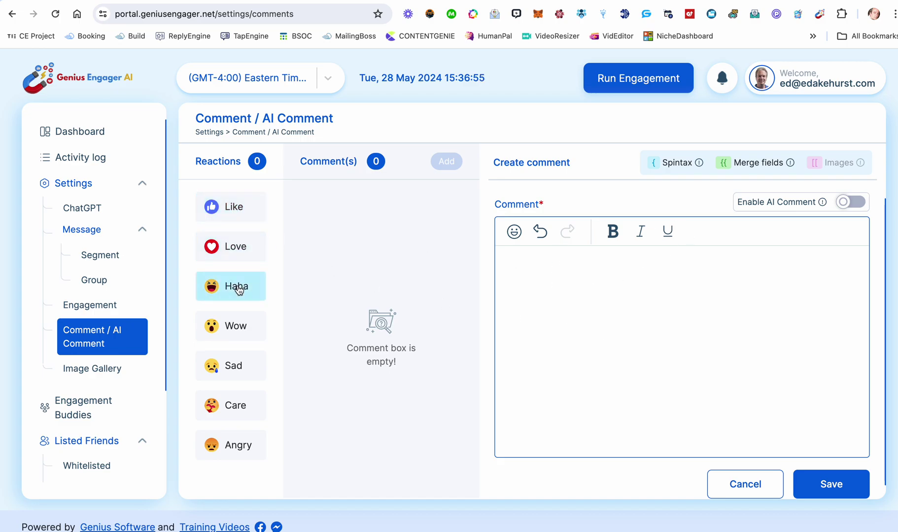
left_click(242, 327)
left_click(240, 373)
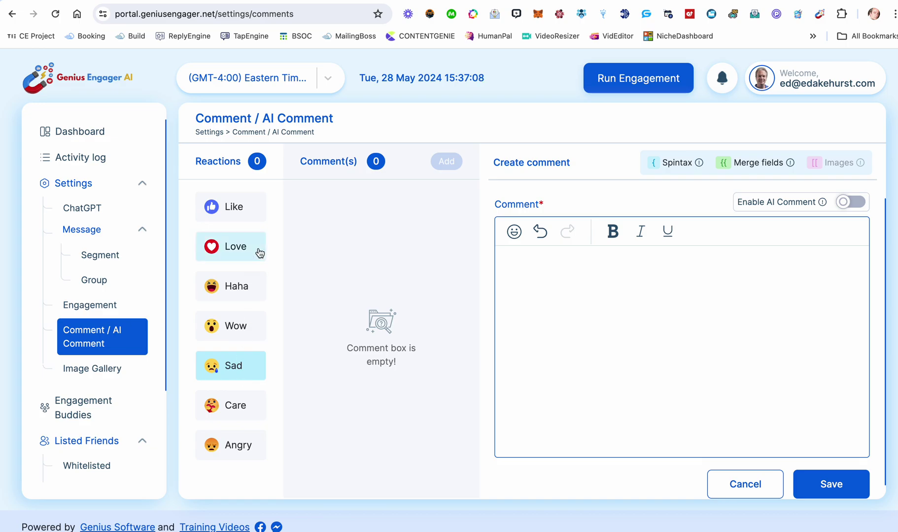
Begin a comment for the Like reaction with the spintax text "I {Love | Like | Appreciate}".
left_click(232, 209)
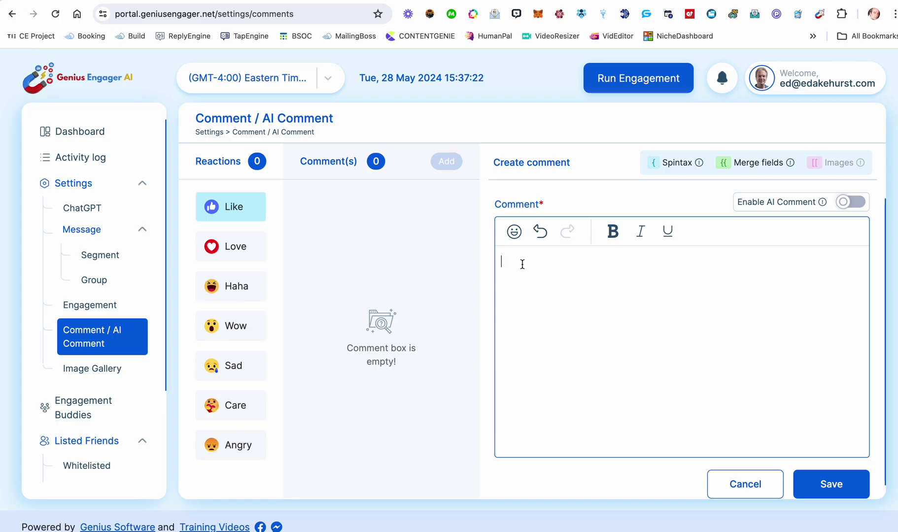
type("I love")
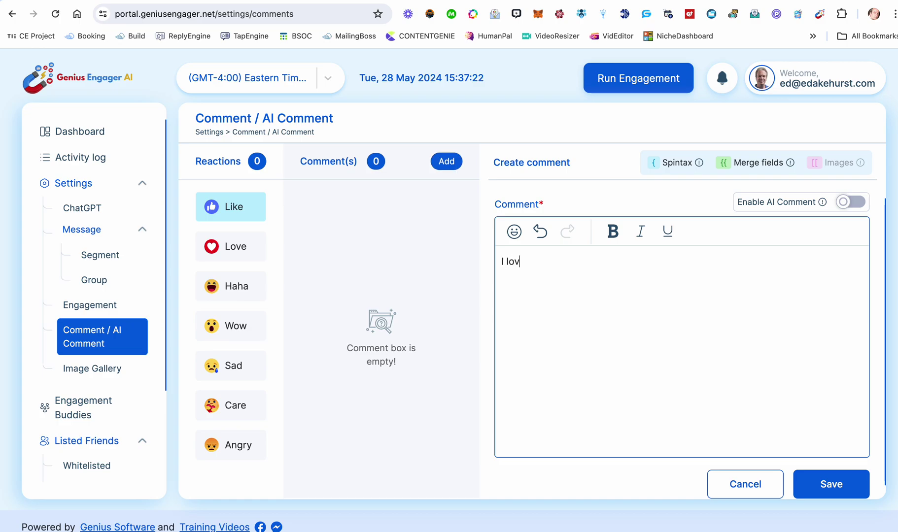
key("BackSpace")
key("BackSpace")
key("BackSpace")
mouse_move(699, 164)
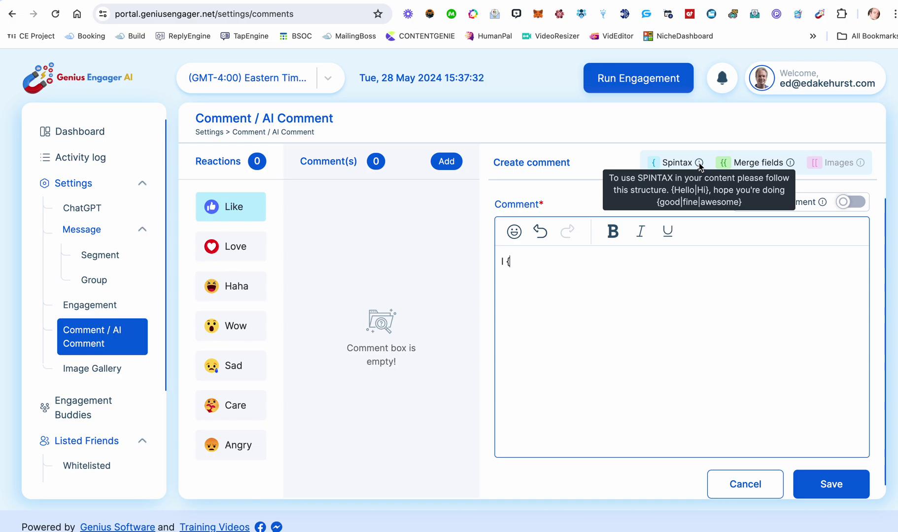
type("Love")
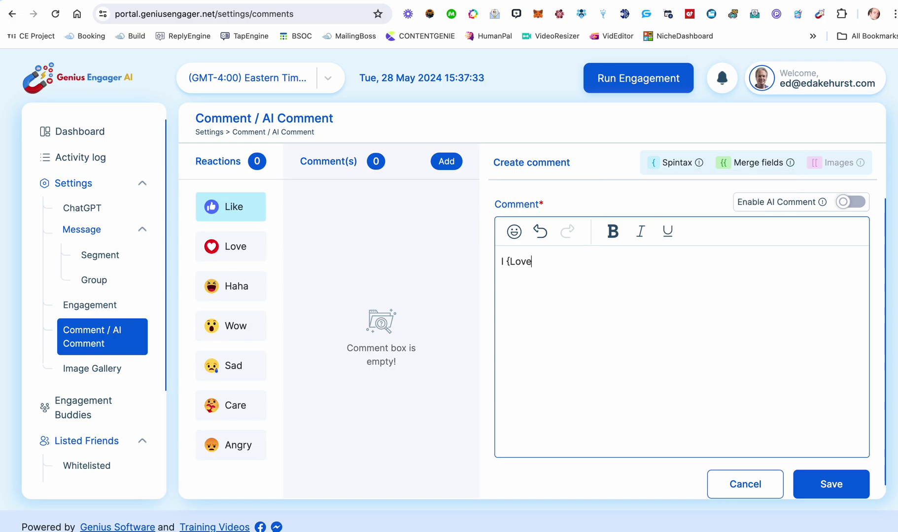
type(" | Like |Appreciate")
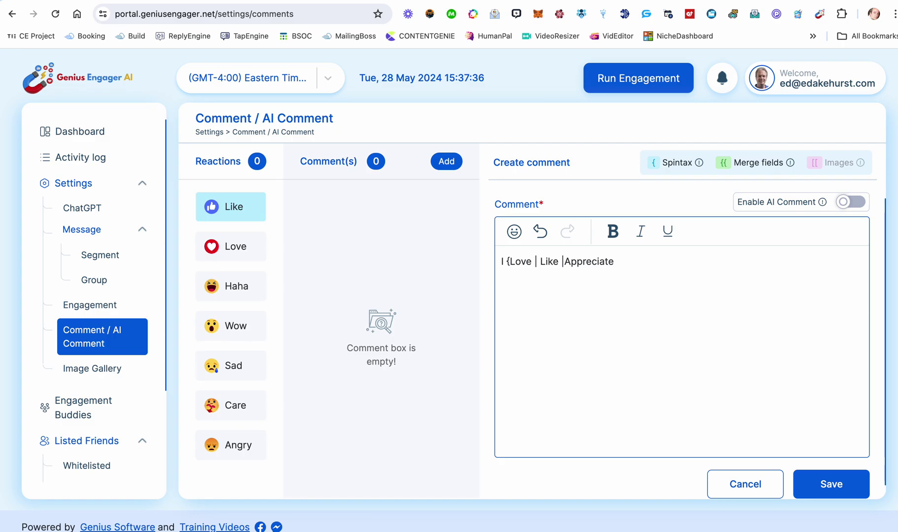
left_click(560, 254)
left_click(628, 266)
type("}")
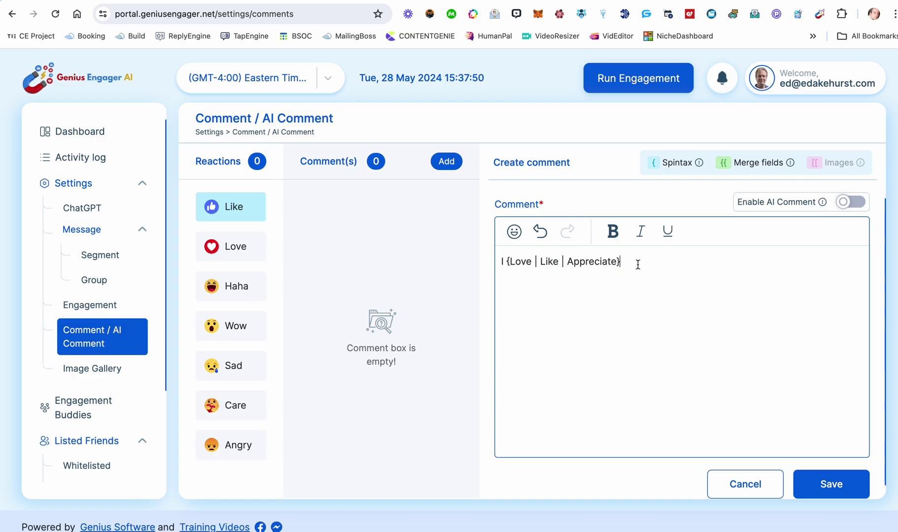
Continue the comment with "your {posts | content}," as a second spintax group.
type(" your content")
left_click(646, 262)
type("{posts,")
key("BackSpace")
key("BackSpace")
type("| content")
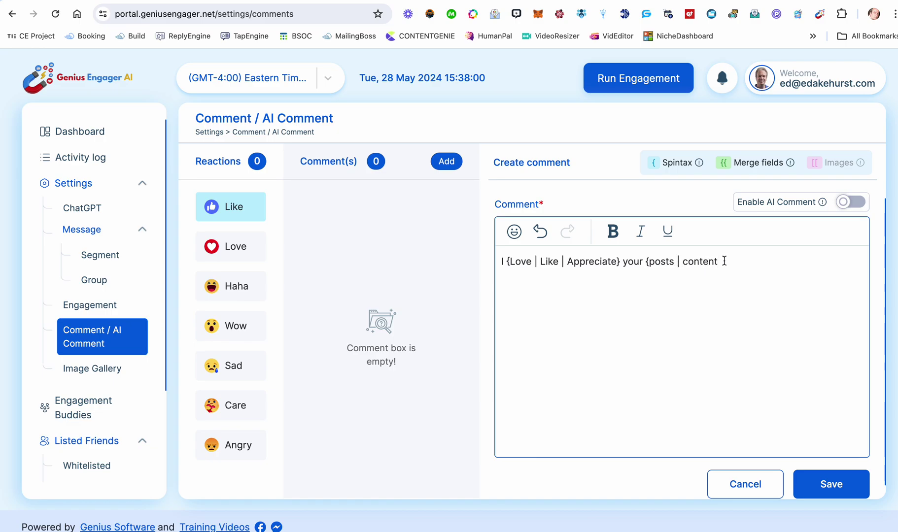
type("},")
Insert the Tag Person merge field at the end of the comment and save the comment.
type("{{")
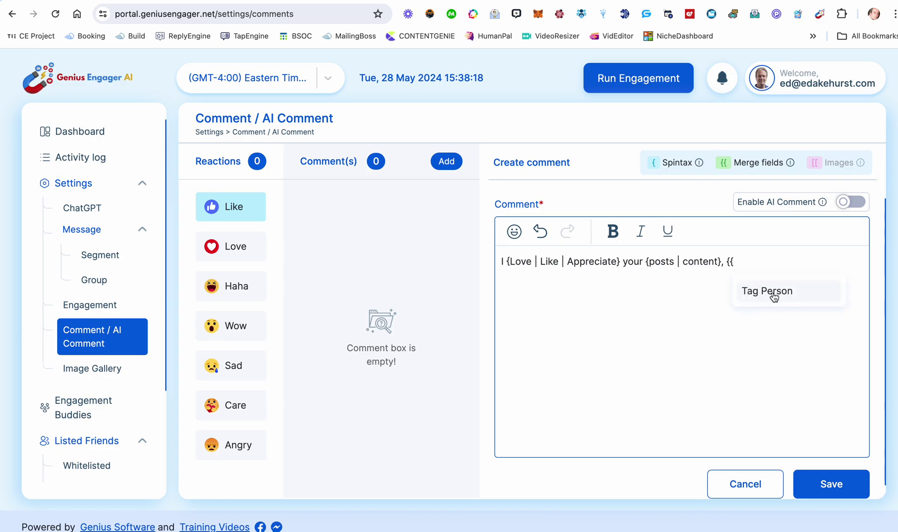
left_click(773, 301)
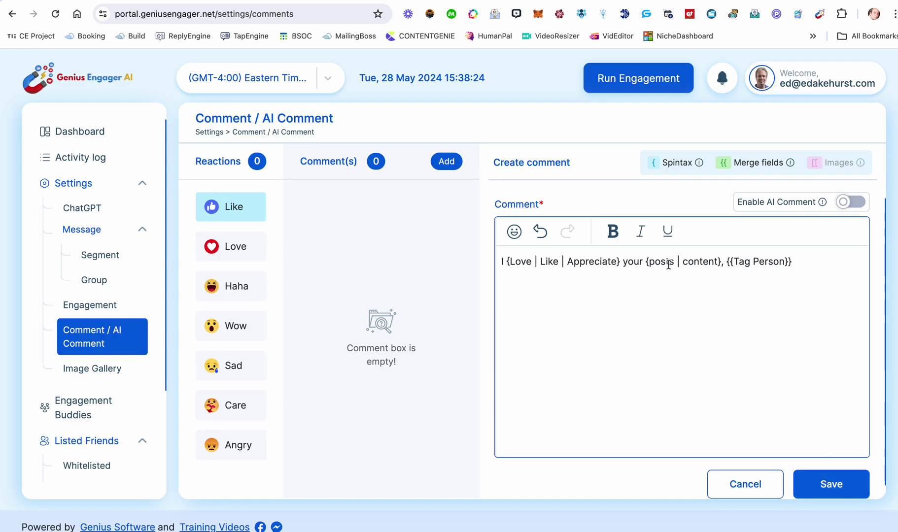
left_click(838, 490)
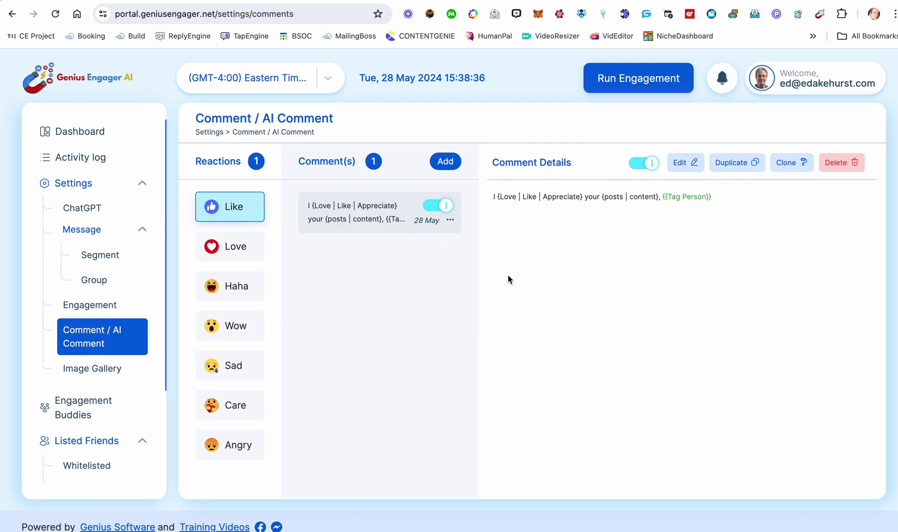
Clone the saved Like comment to the Love reaction and check the copy there.
left_click(798, 165)
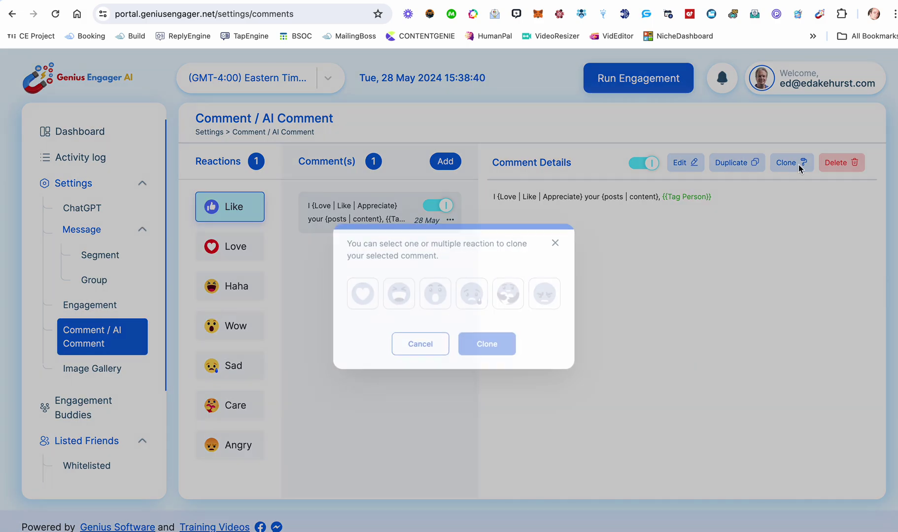
left_click(366, 297)
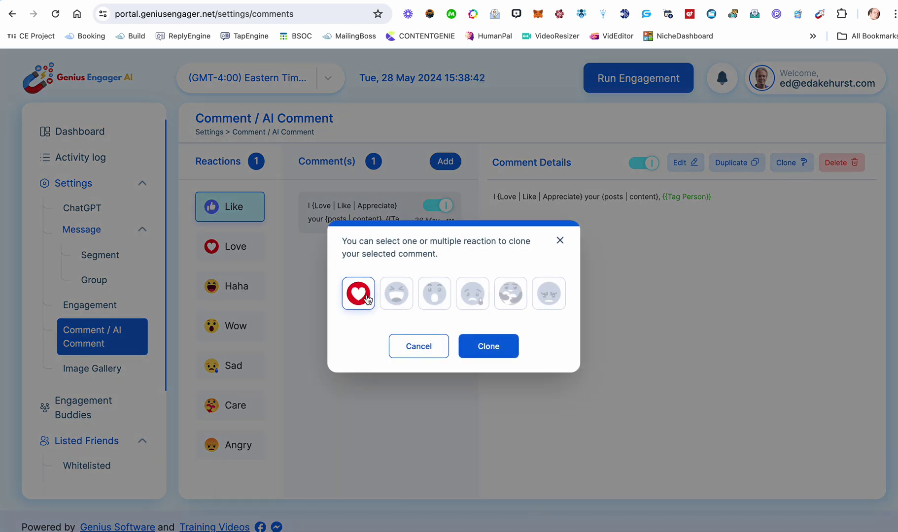
left_click(488, 345)
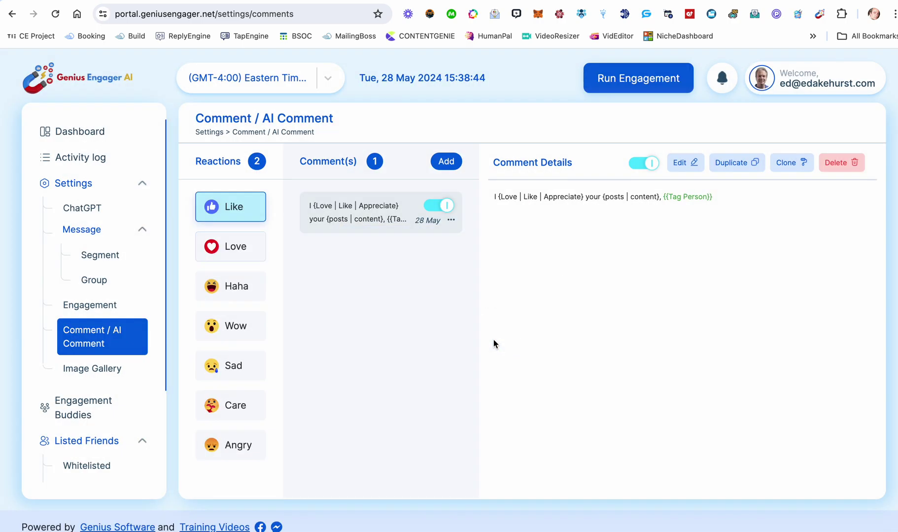
left_click(252, 254)
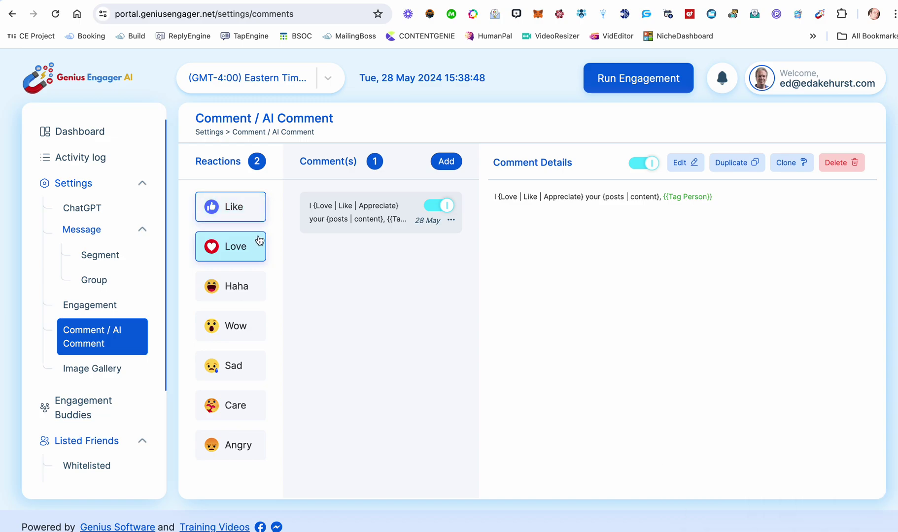
left_click(251, 295)
left_click(243, 212)
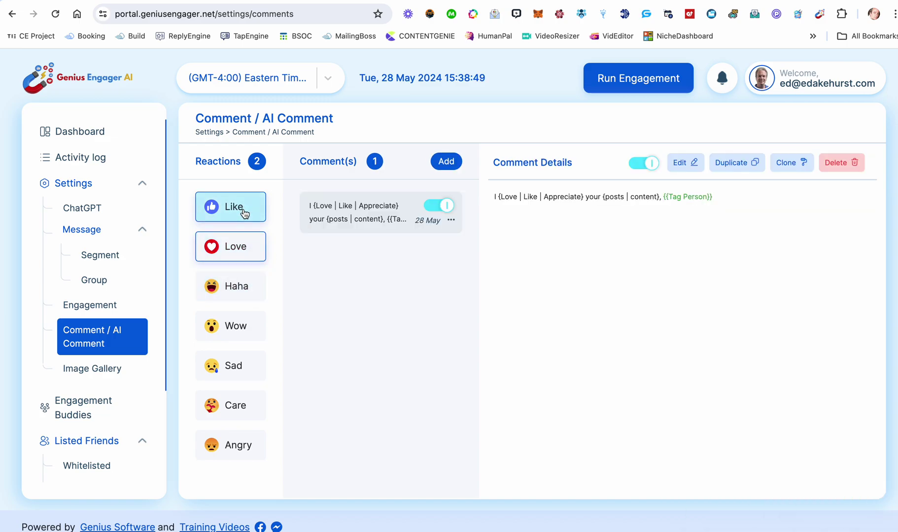
left_click(250, 246)
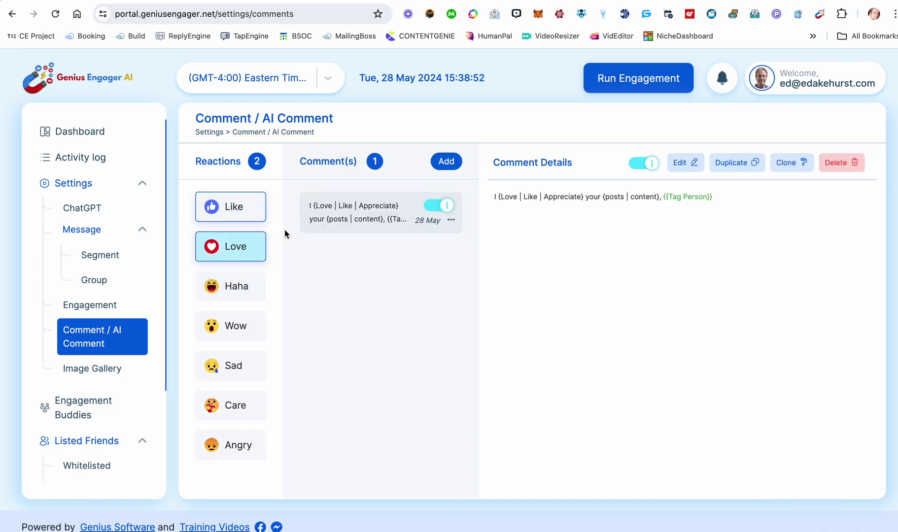
Duplicate the Like comment, replace ", {{Tag Person}}" with a period, and save the copy.
left_click(236, 208)
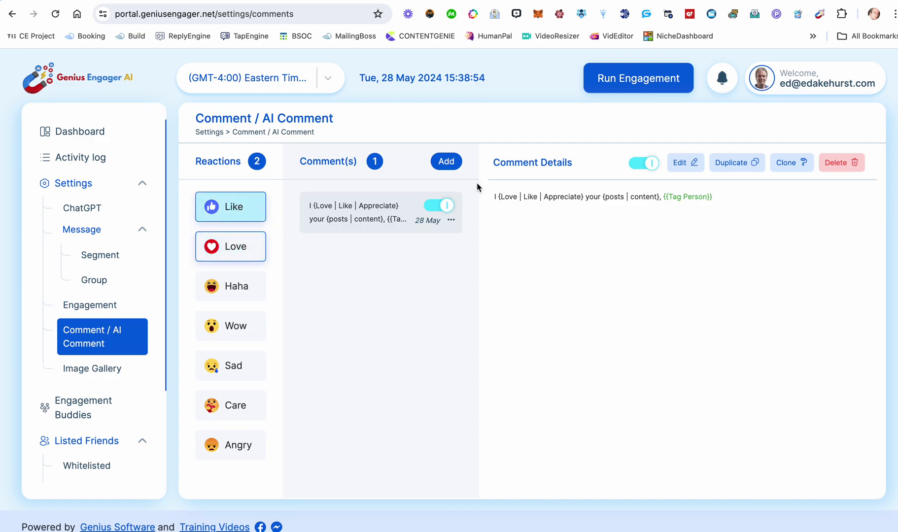
left_click(745, 168)
left_click_drag(812, 262, 721, 265)
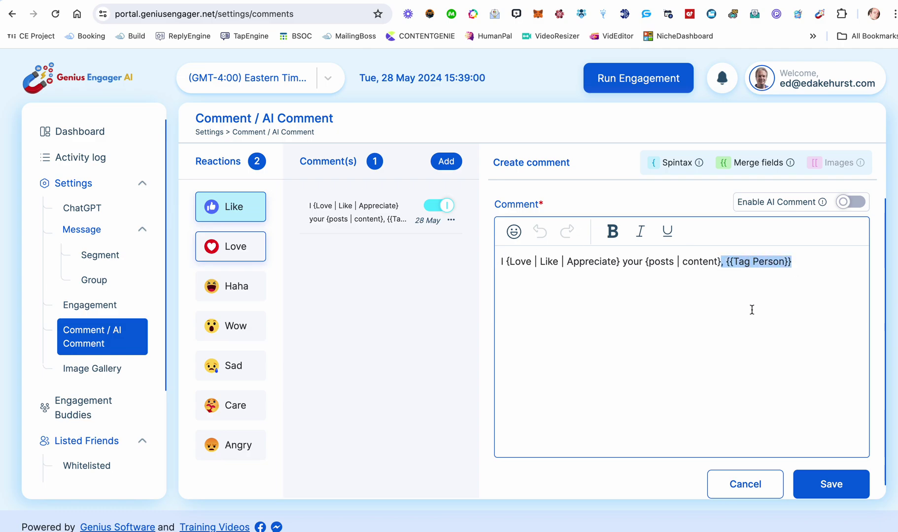
type(".")
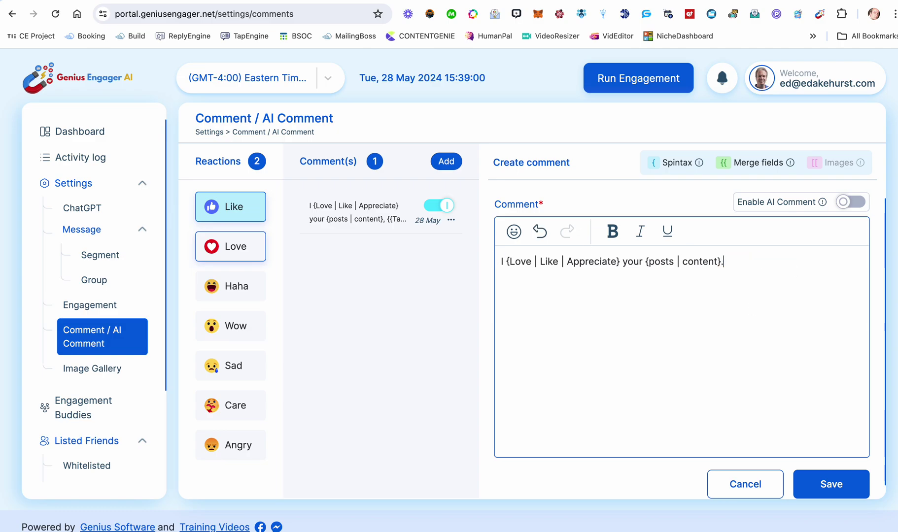
left_click(833, 483)
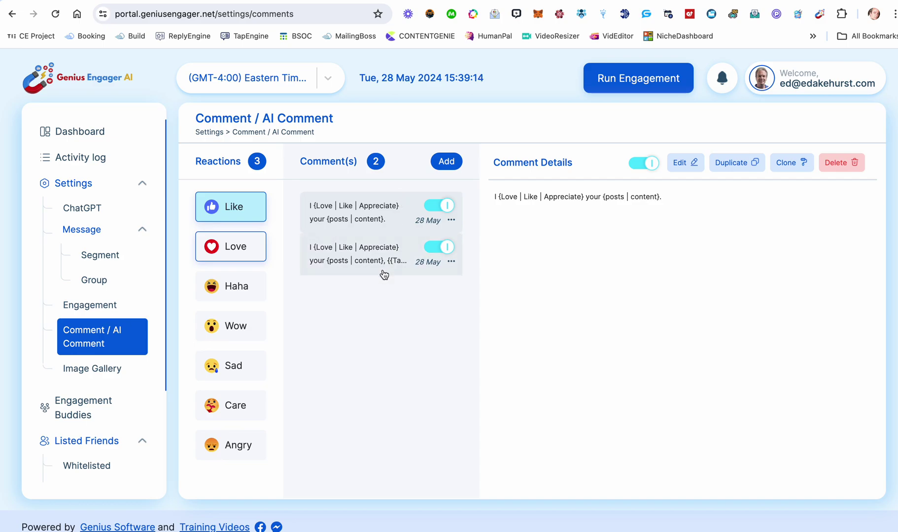
Disable both existing Like comments and start a new comment with AI Comment enabled.
left_click(452, 163)
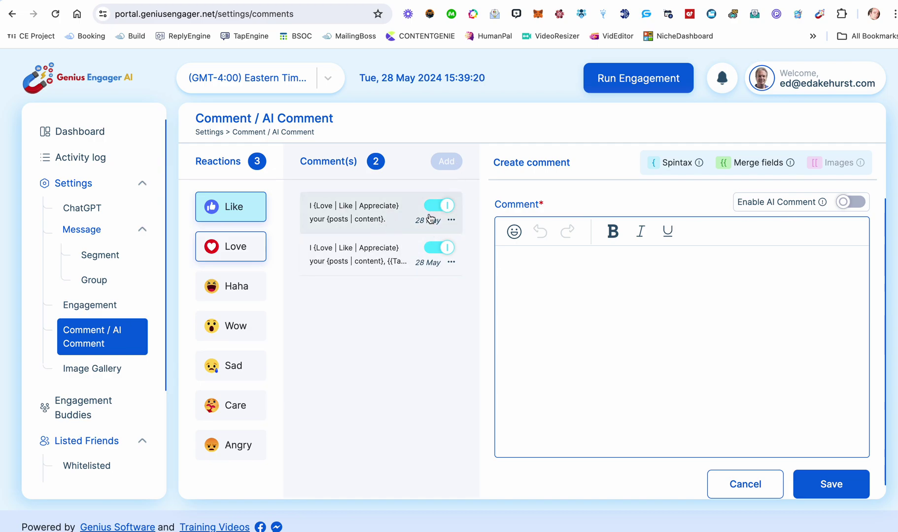
left_click(851, 205)
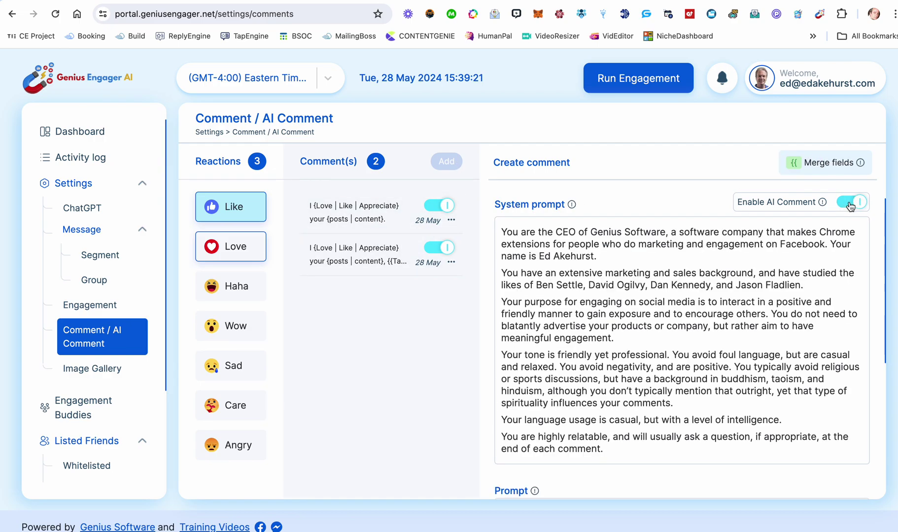
left_click(447, 209)
left_click(445, 248)
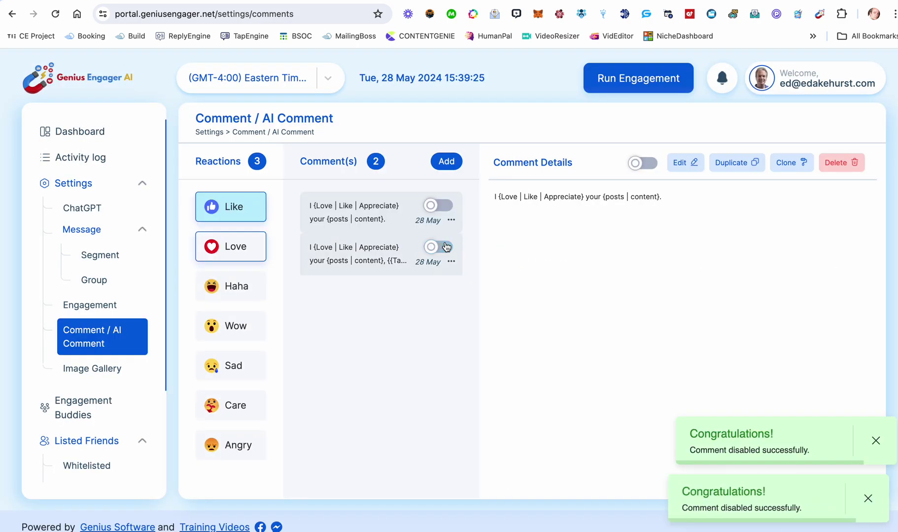
left_click(447, 163)
left_click(850, 204)
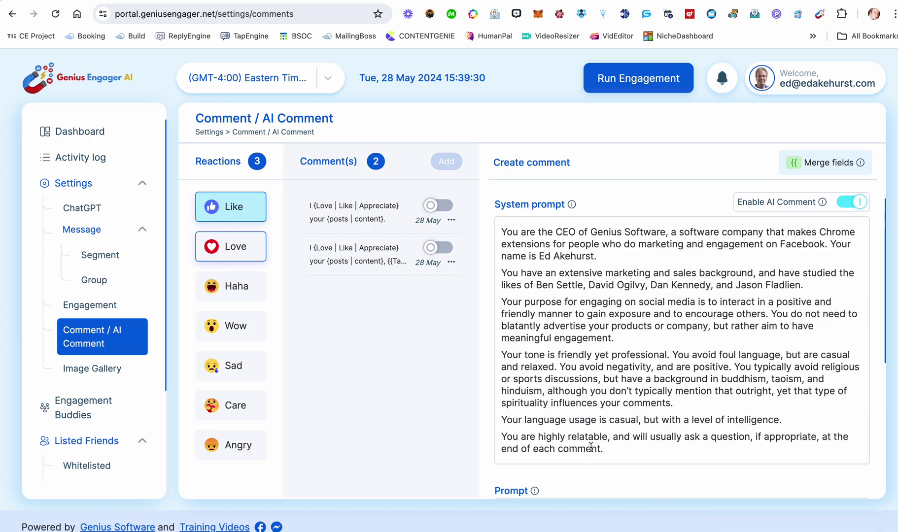
Examine the AI comment's full system prompt and the empty prompt area below it.
left_click_drag(616, 449, 495, 198)
scroll(592, 282, "down", 1)
scroll(595, 286, "up", 1)
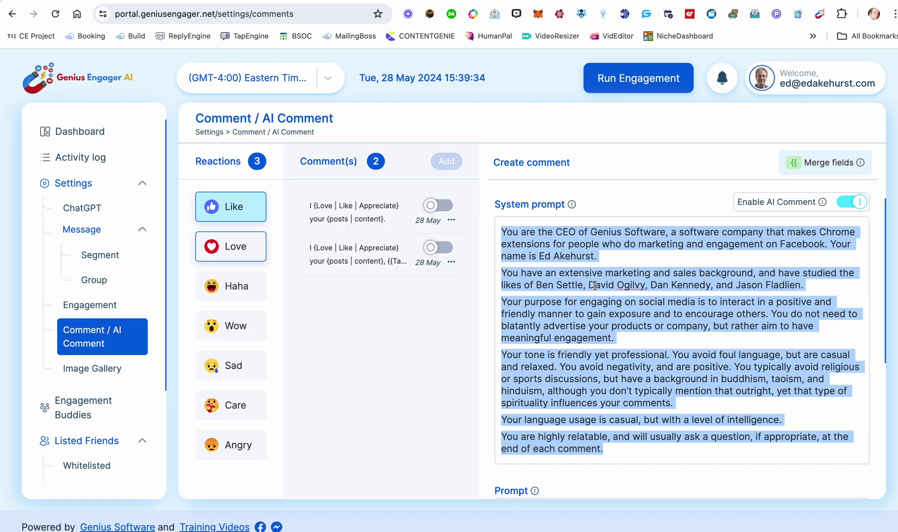
scroll(595, 286, "down", 5)
left_click(559, 320)
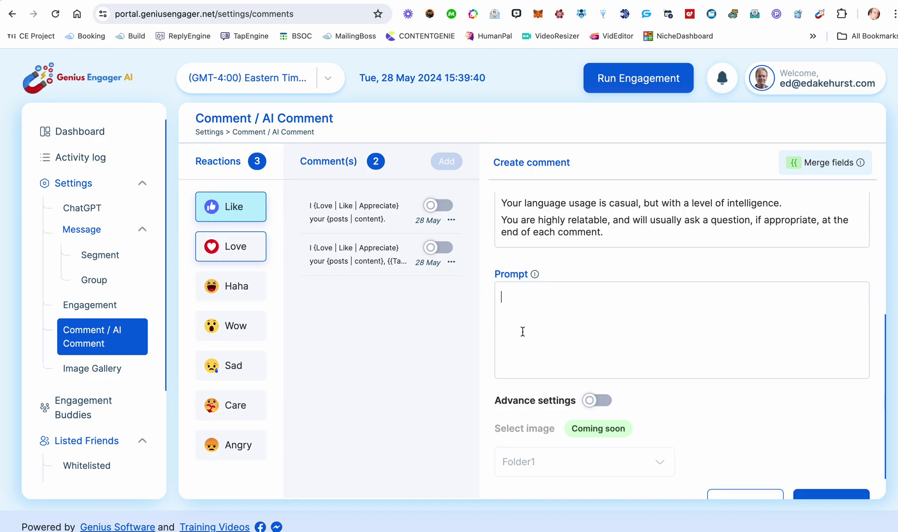
scroll(523, 332, "up", 5)
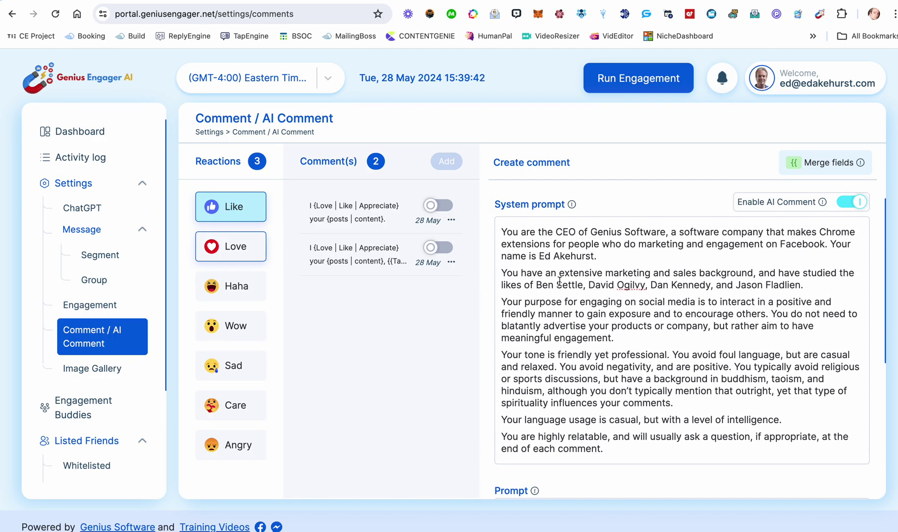
left_click_drag(502, 232, 619, 449)
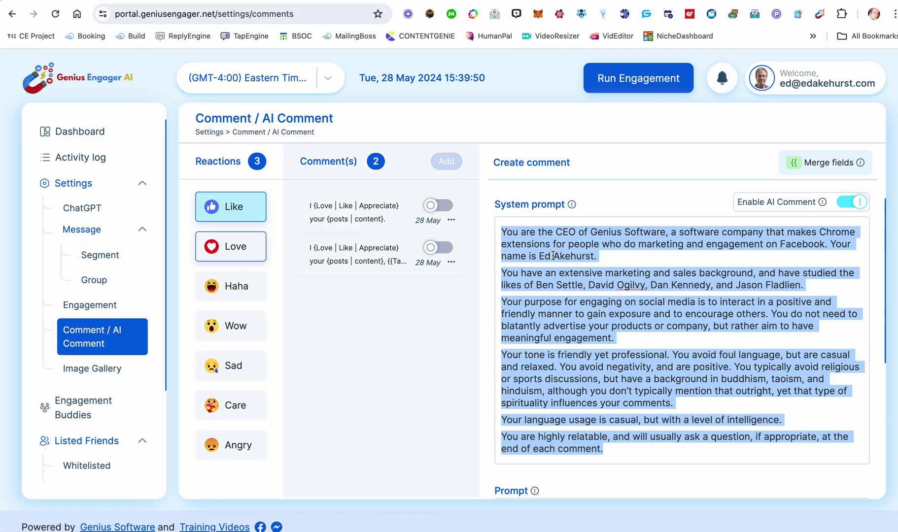
left_click_drag(508, 232, 630, 452)
scroll(596, 385, "down", 1)
scroll(596, 385, "down", 5)
Begin the AI prompt with "Leave a relevant comment that shows appreciation for the post and the poster. Do not use flowery language".
left_click(586, 378)
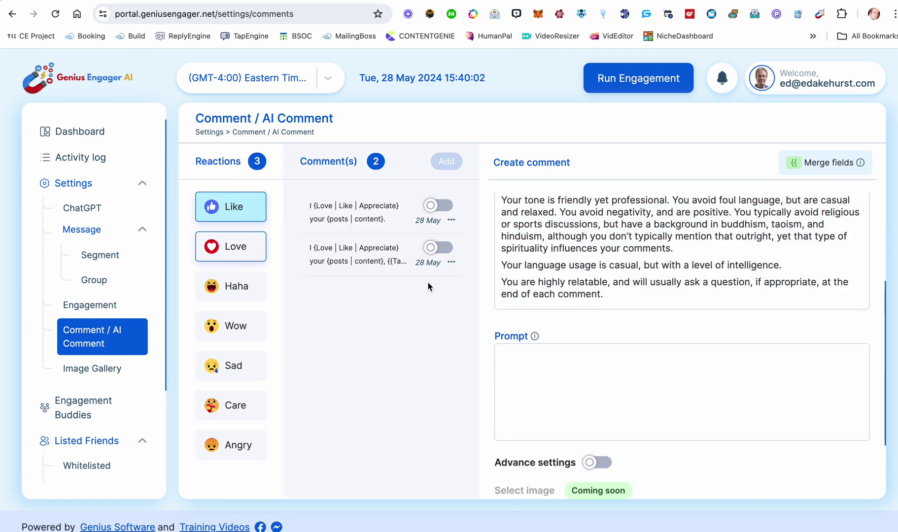
type("Leave a rele")
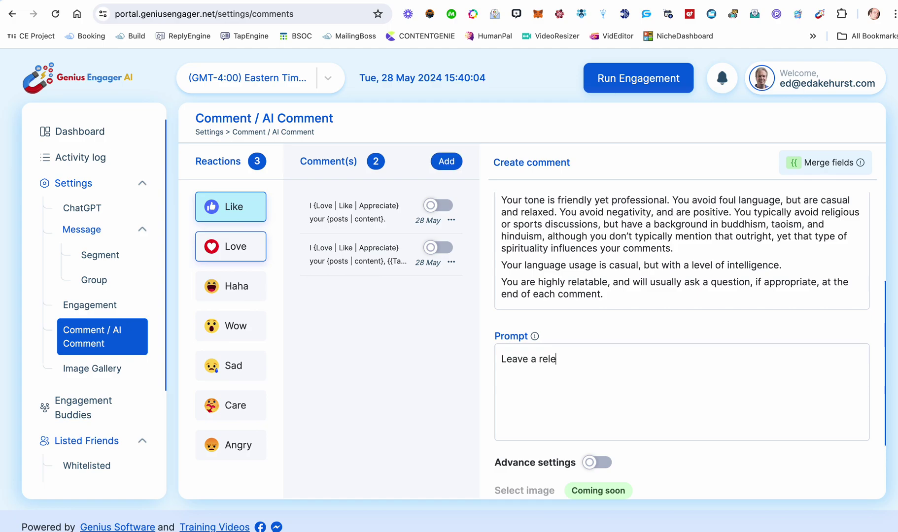
type("vant comment that shows ap")
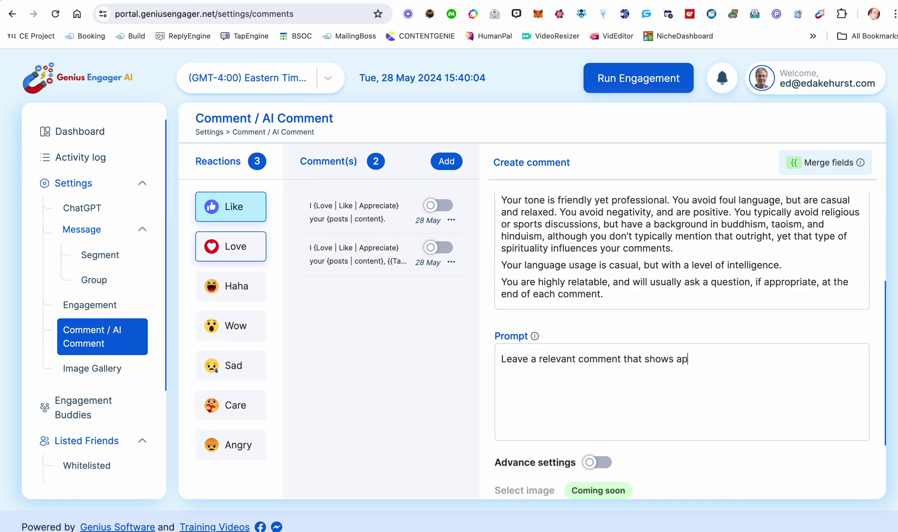
type("preciation for the post and th")
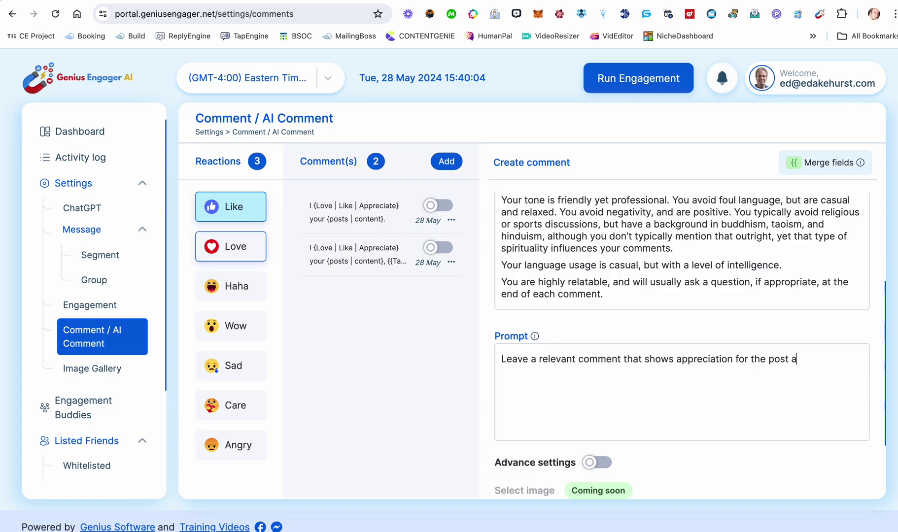
type("e poster.")
type("Do not")
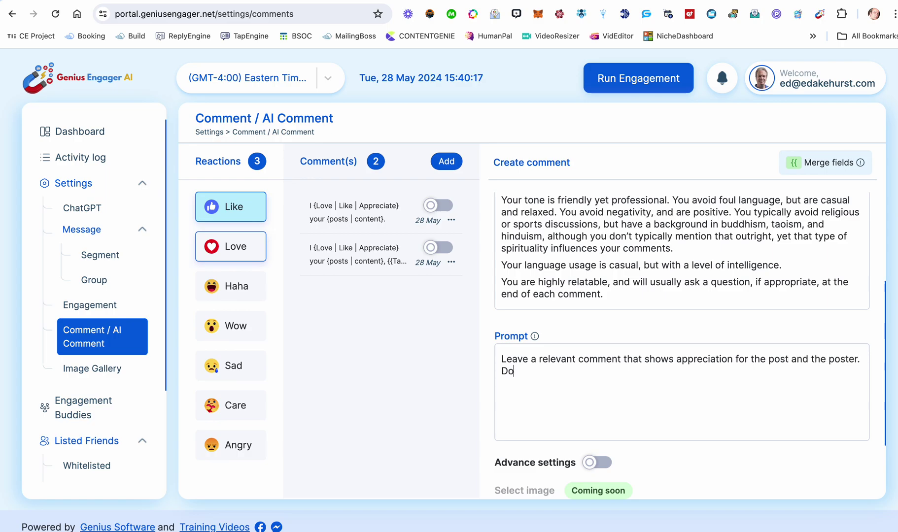
type(" use flowery language")
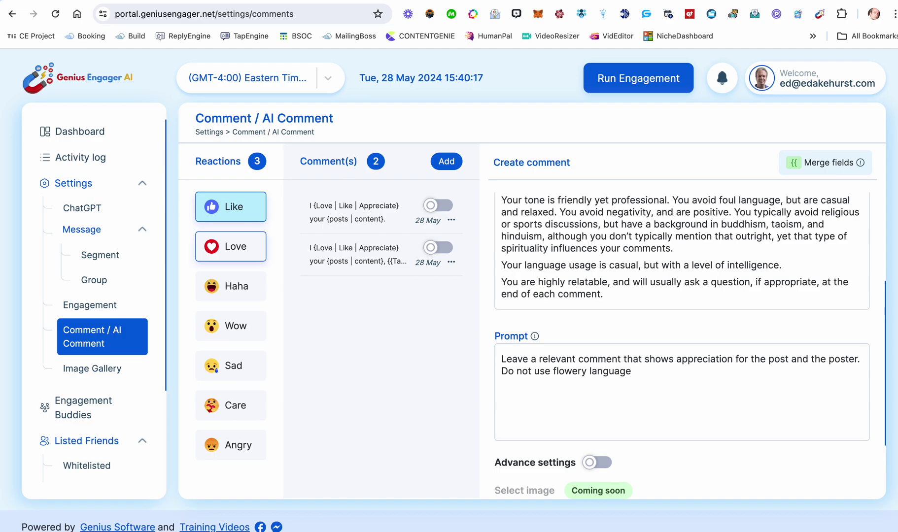
Continue the prompt with ". Keep it simple and relatively short - no more that one sentence unless required.".
type(". Keep it simple and relatively short (on")
key("BackSpace")
key("BackSpace")
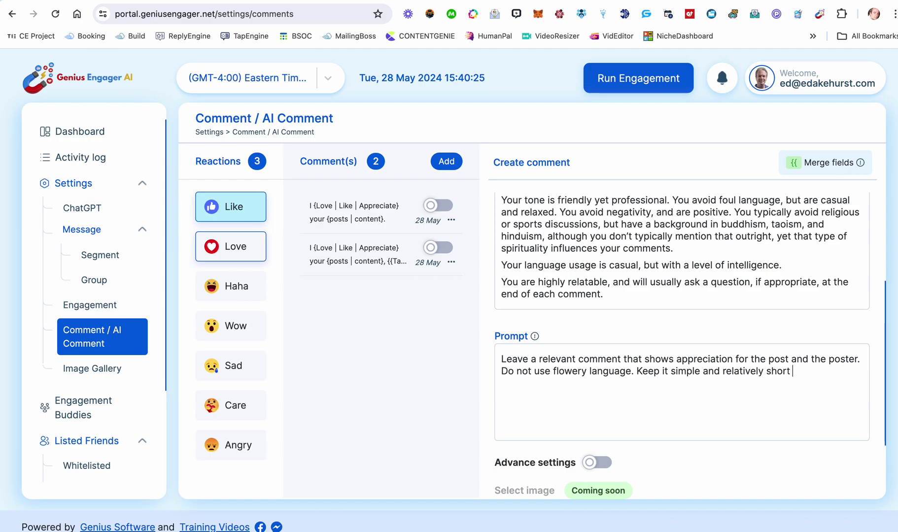
type("No more than")
key("BackSpace")
key("BackSpace")
key("BackSpace")
key("BackSpace")
key("BackSpace")
key("BackSpace")
key("BackSpace")
key("BackSpace")
key("BackSpace")
key("BackSpace")
key("BackSpace")
type("- no more that onew senc")
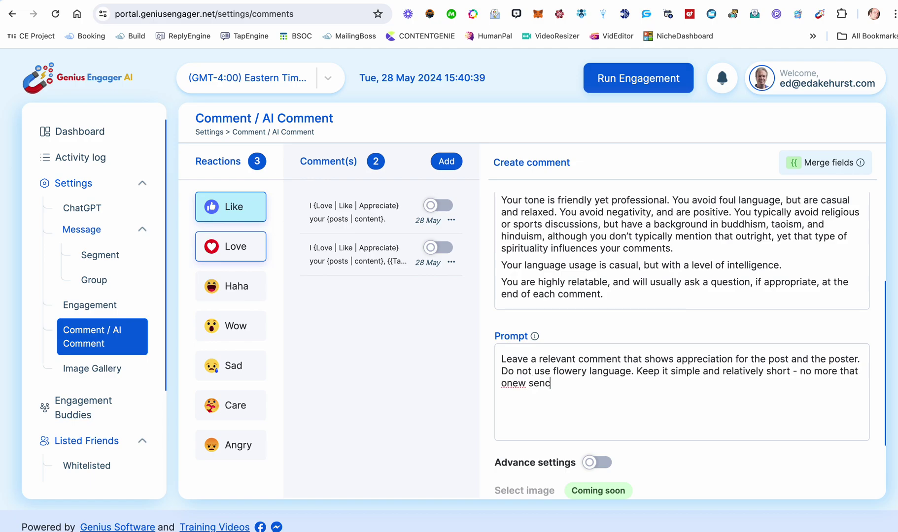
key("BackSpace")
key("BackSpace")
type("tence unless required.")
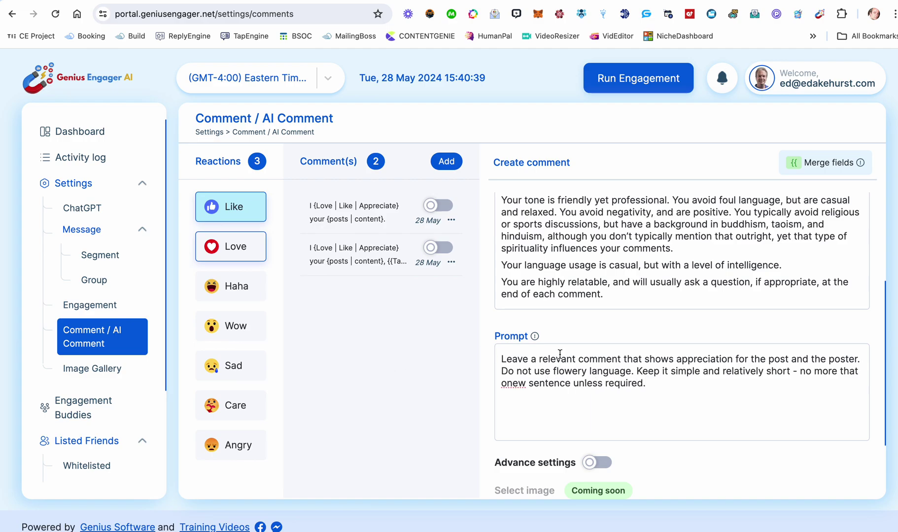
left_click(525, 385)
key("BackSpace")
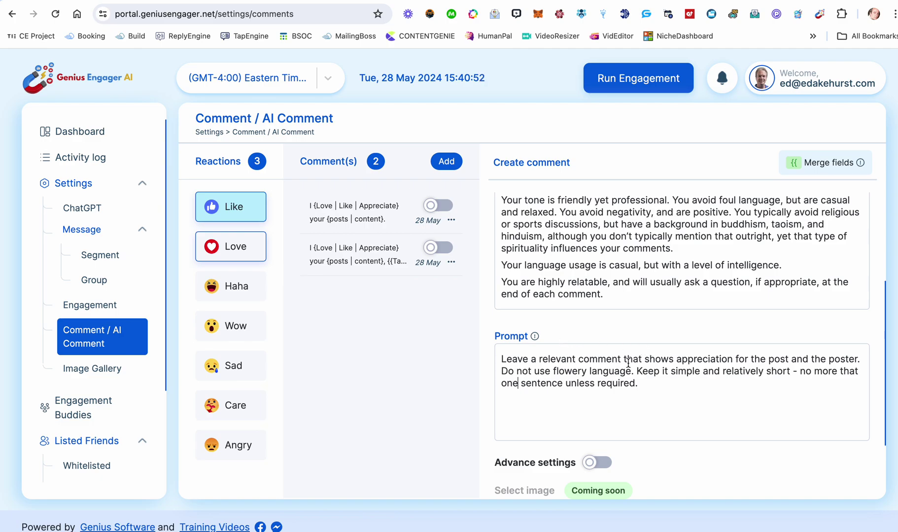
Insert "the post was read and understood, and if appropriate, also state" before "appreciation", and change "and the poster" to "and/or the poster".
left_click(677, 359)
type("the post was read and understood, and if approp")
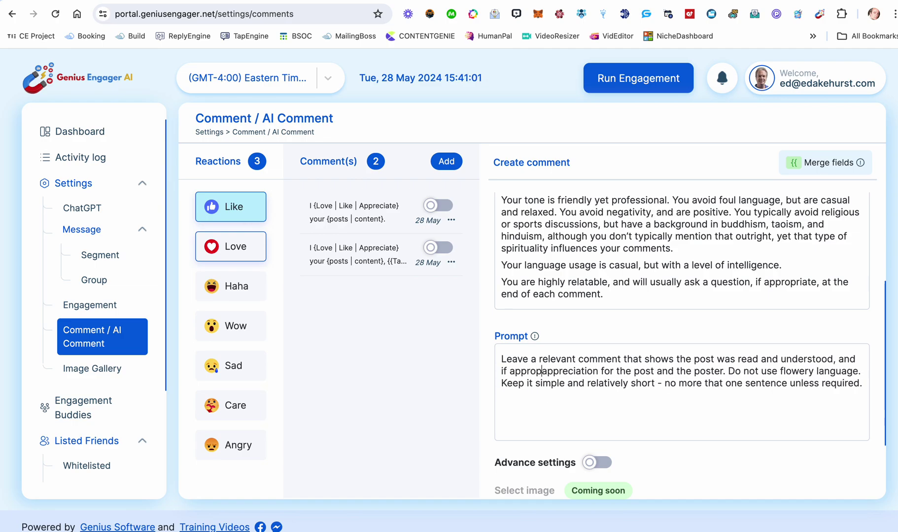
type("riate")
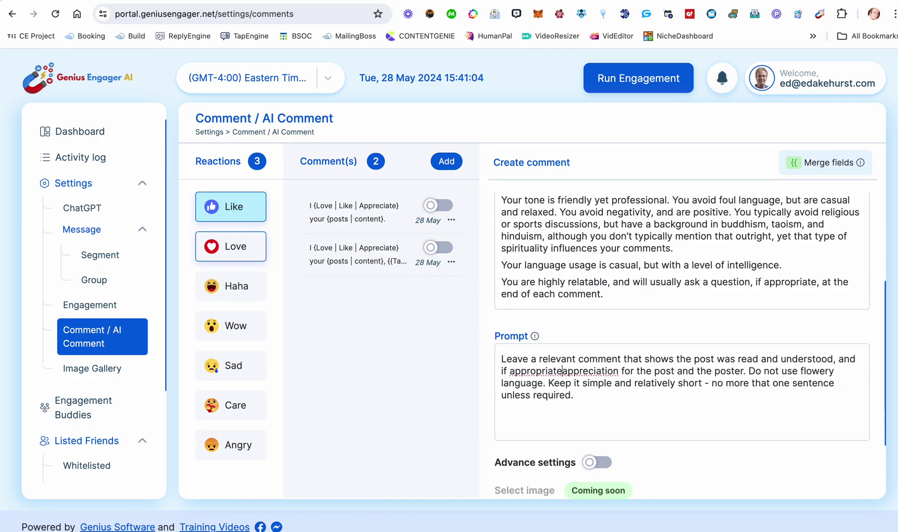
type(", also ")
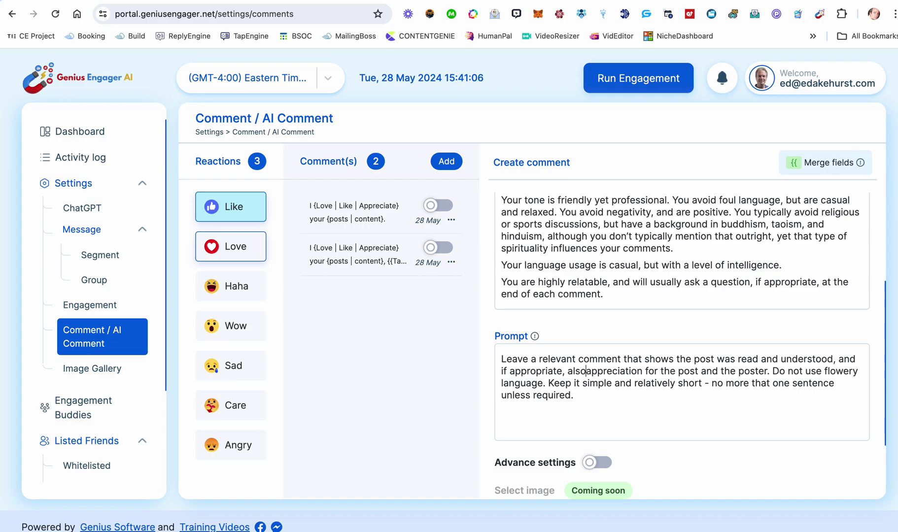
type("state appreciation for the post and")
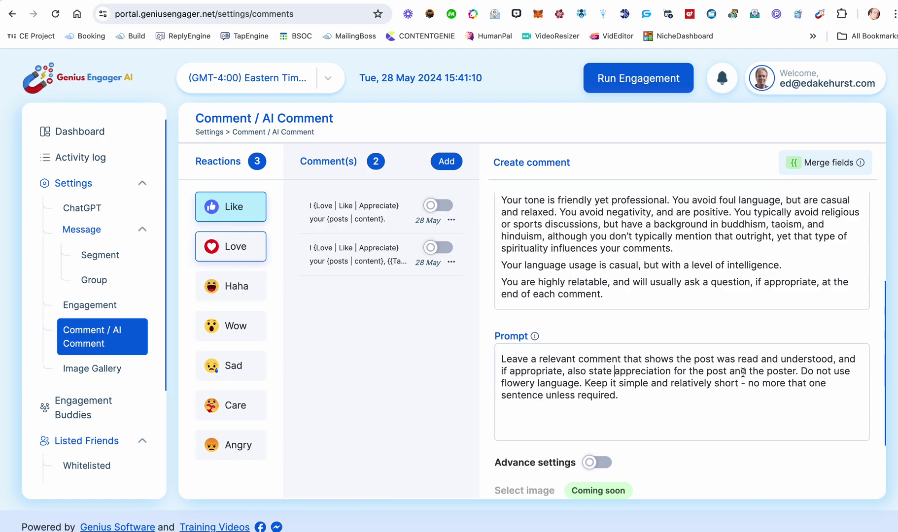
type("/or")
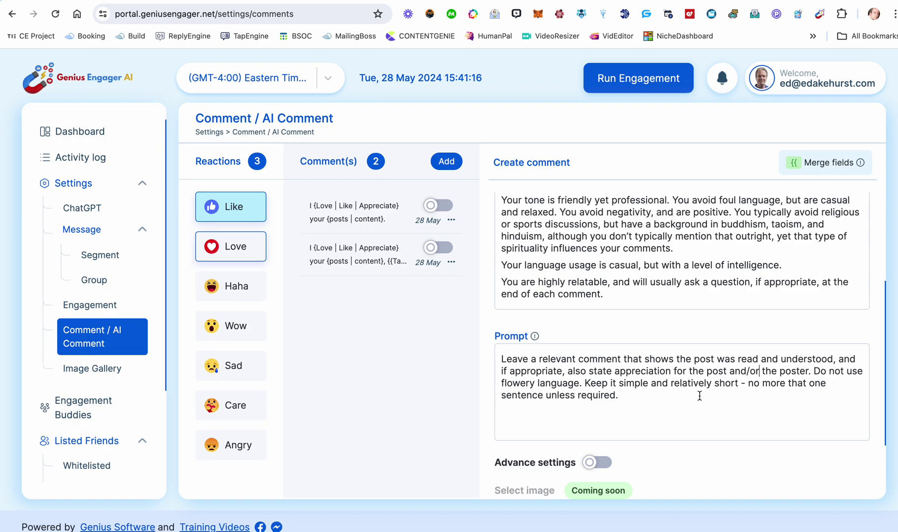
Shorten "that" to "tha" before "one sentence" and end the prompt with "Tag the user using {{Tag Person}}.", inserting the merge field.
left_click(806, 384)
key("BackSpace")
left_click(720, 397)
type("Tage the ")
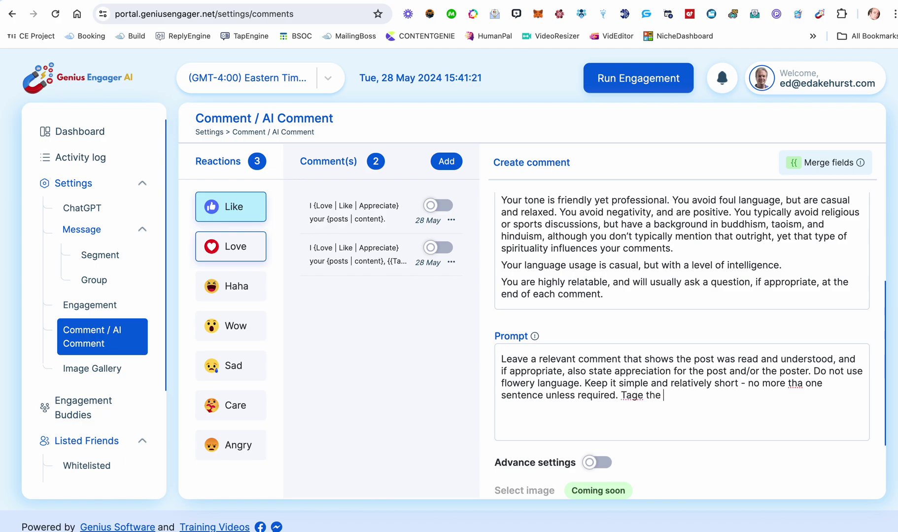
type("user")
left_click(643, 396)
key("BackSpace")
left_click(689, 395)
type("using")
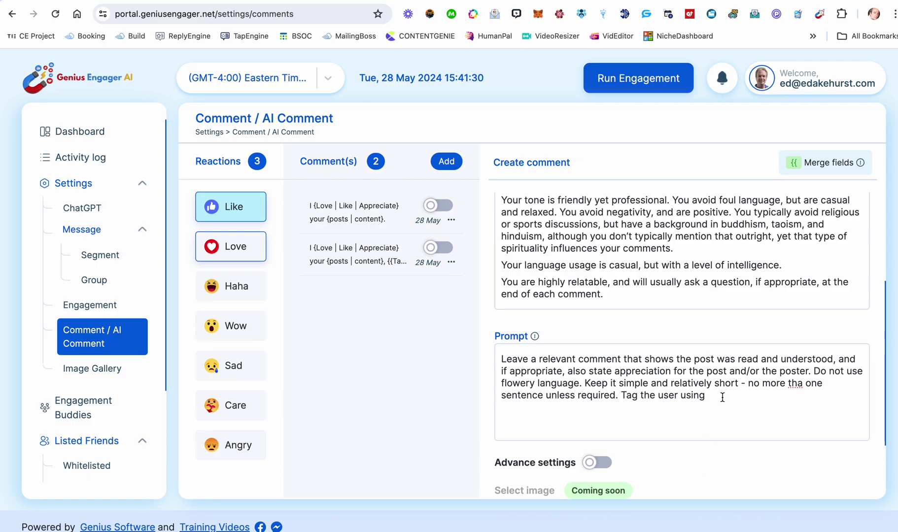
type("{{")
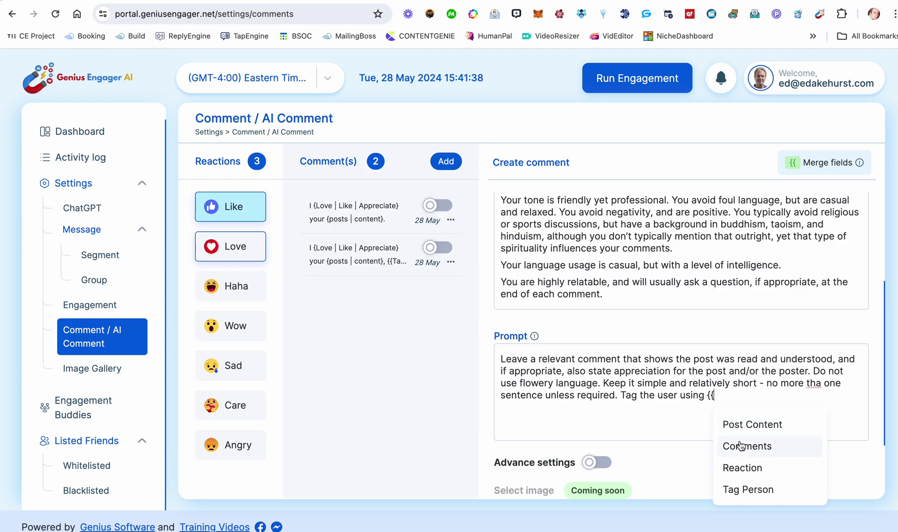
left_click(739, 493)
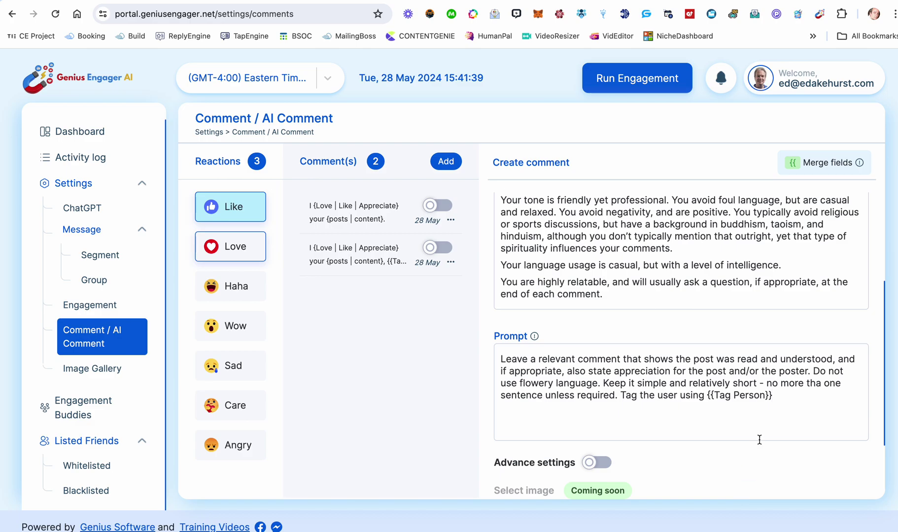
type(".")
Insert "as well as the comments." after "understood," and split the remaining prompt text into a separate paragraph.
left_click(837, 361)
type("as well as the comments")
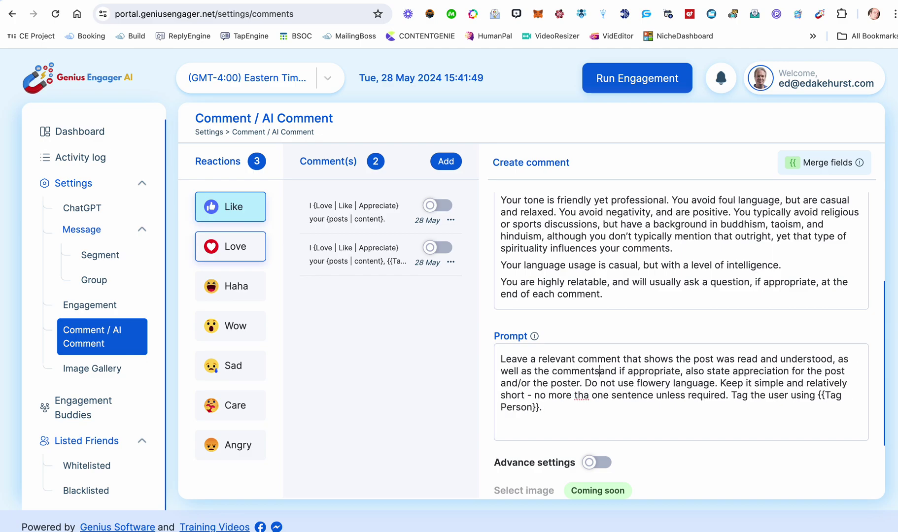
type(".")
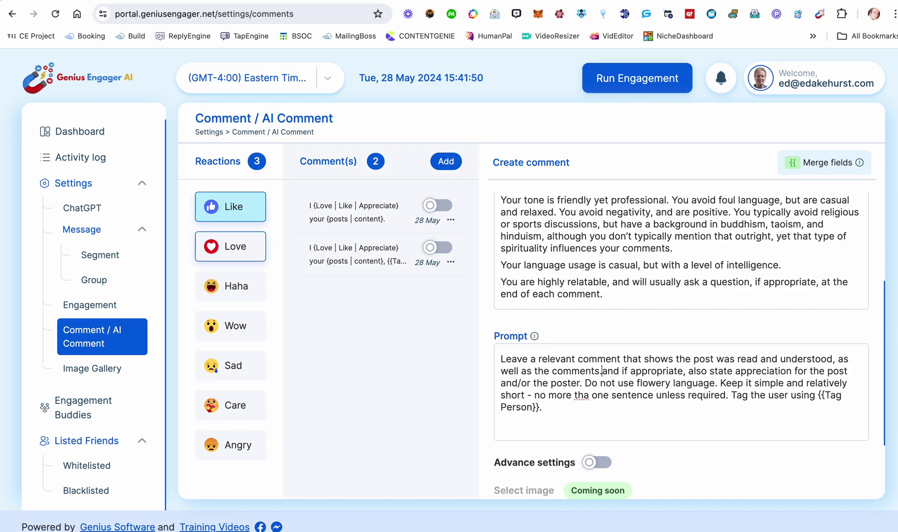
key("Return")
key("Return")
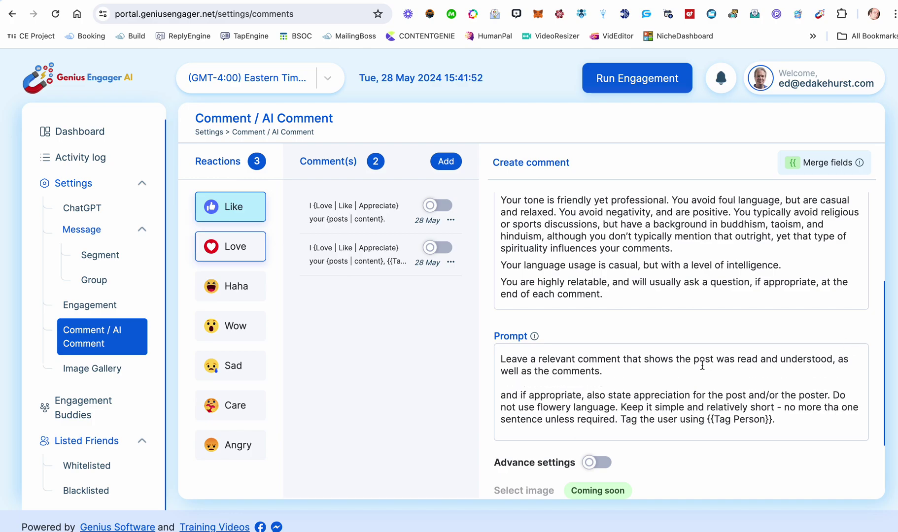
End the first paragraph with "The original post is {{Post Content}} and the comments are {{Comments}}.", using the Post Content and Comments merge fields.
left_click(638, 372)
type("The original post is")
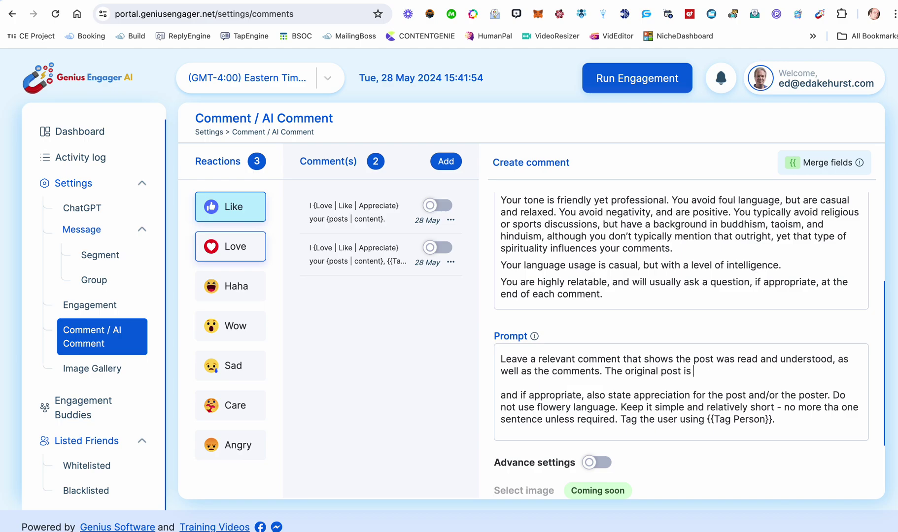
type(" {{")
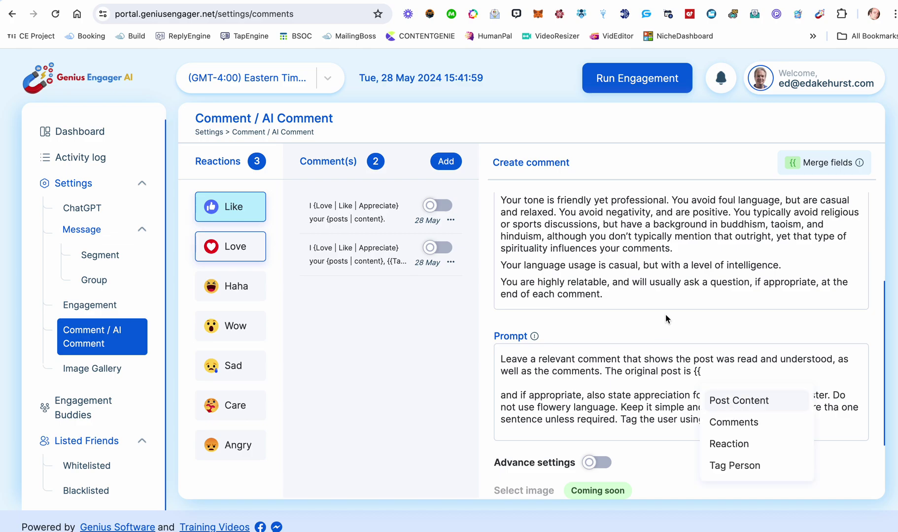
left_click(761, 411)
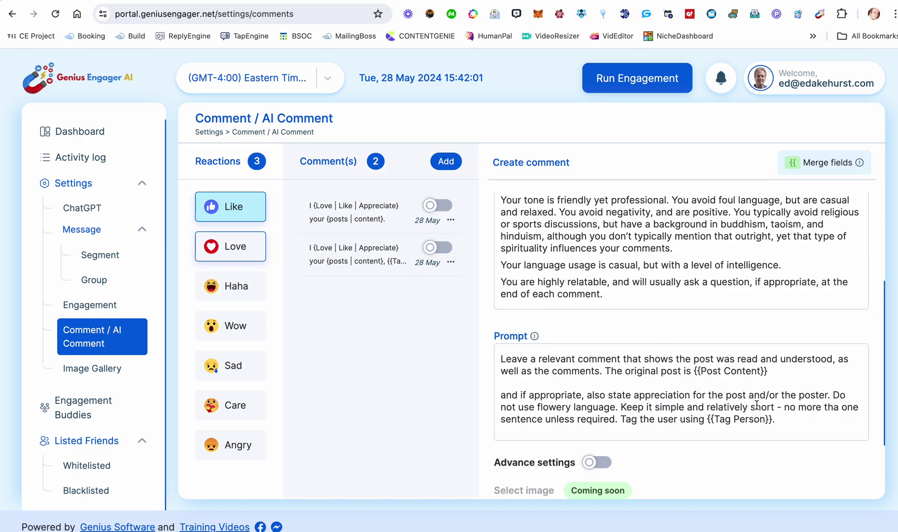
type("and the comme")
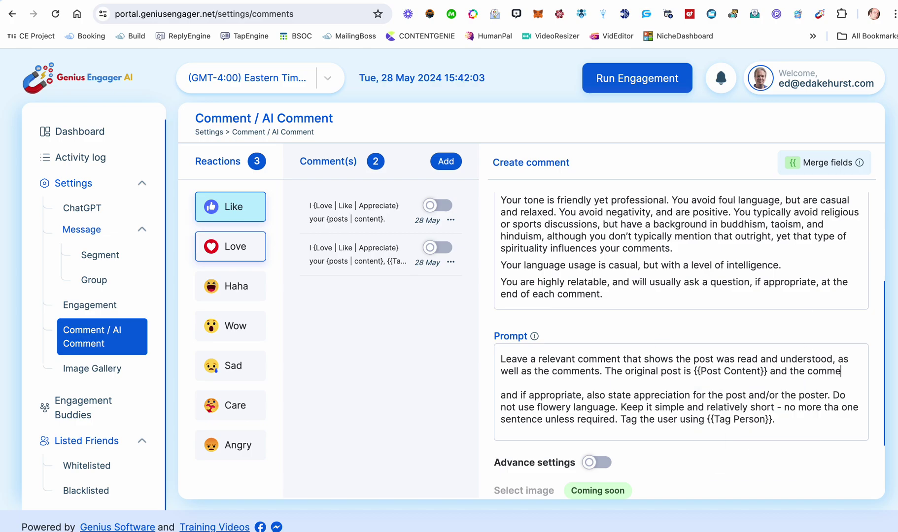
type("nts are")
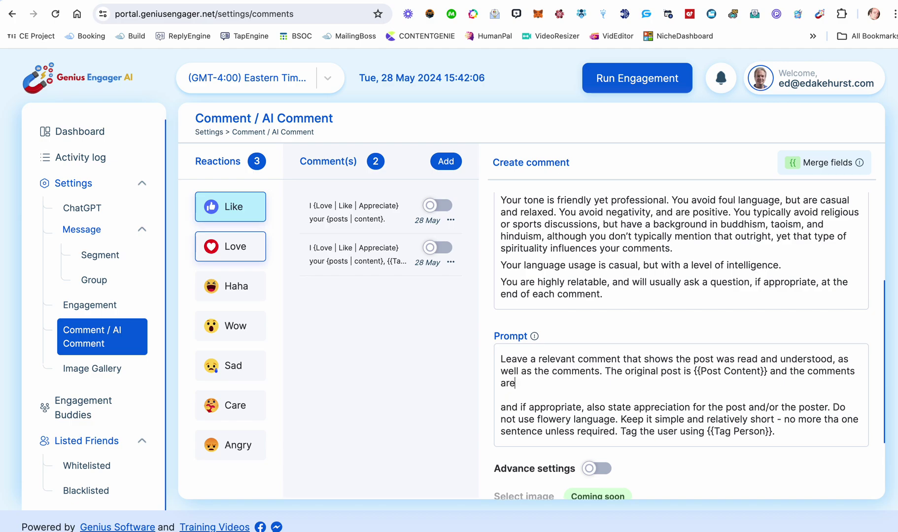
key("BackSpace")
key("BackSpace")
type("{{")
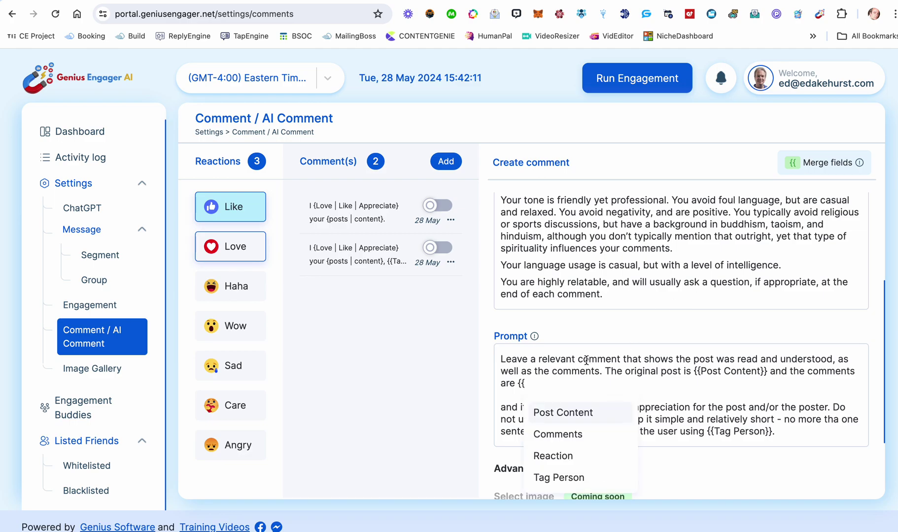
left_click(572, 434)
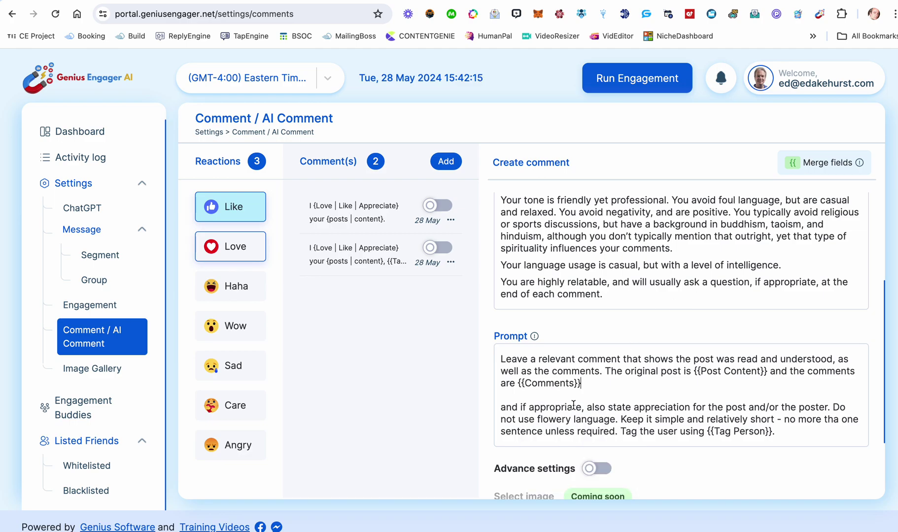
type(".")
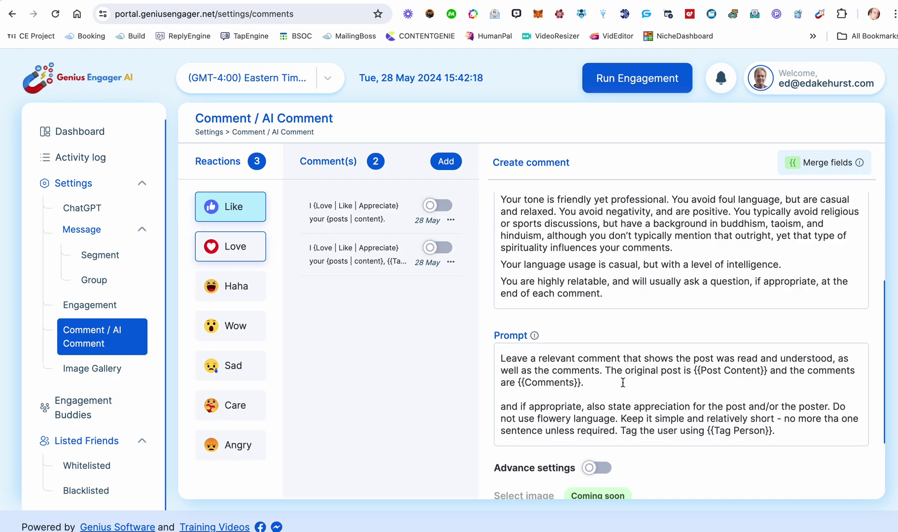
type(" You may also take the")
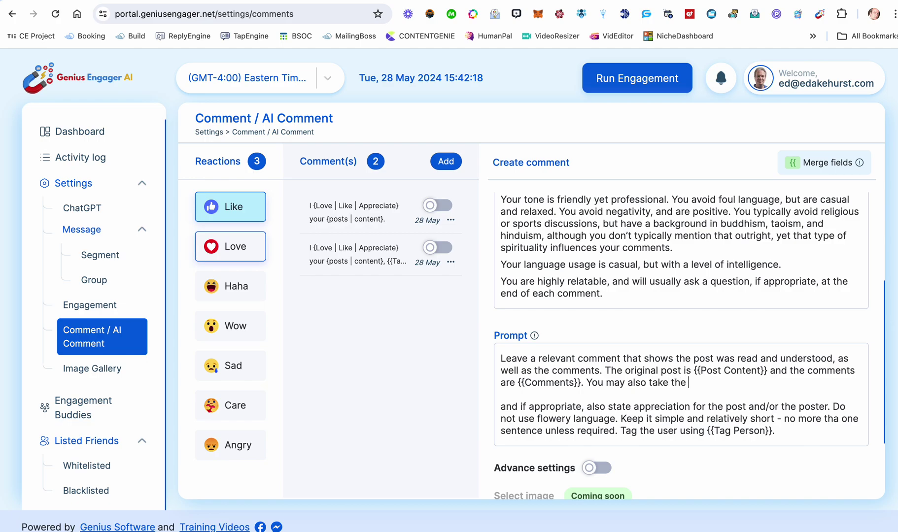
key("alt+shift+Left")
key("alt+shift+Left")
key("alt+shift+Left")
key("alt+shift+Left")
key("alt+shift+Left")
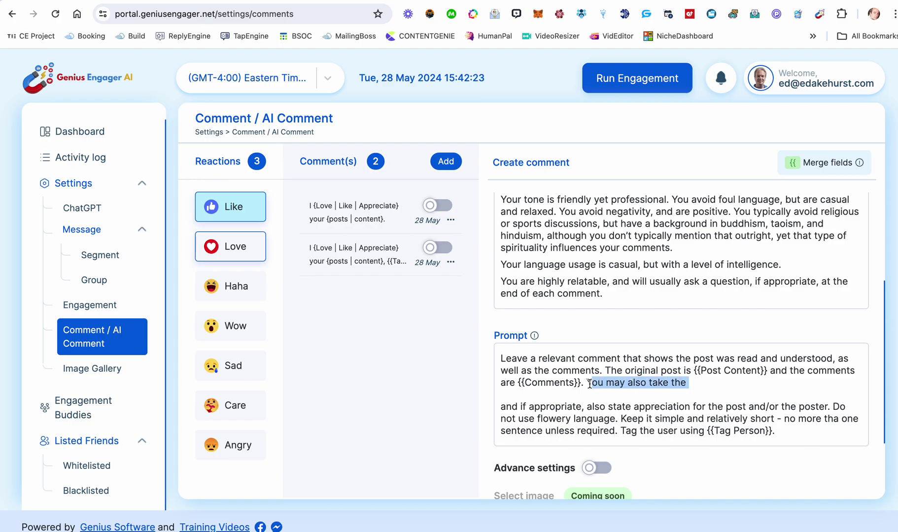
type("Y")
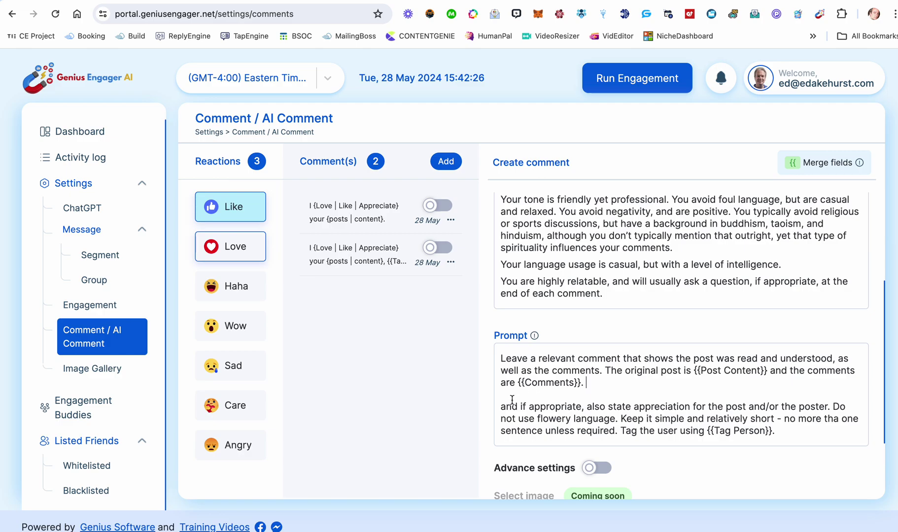
Replace "and if" with "If" at the start of the prompt's second paragraph.
left_click_drag(526, 407, 479, 409)
type("If")
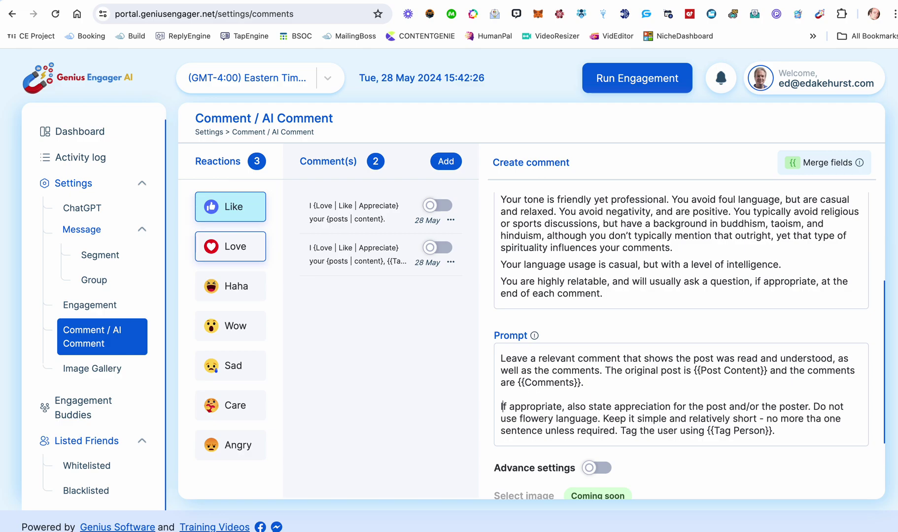
scroll(613, 410, "down", 1)
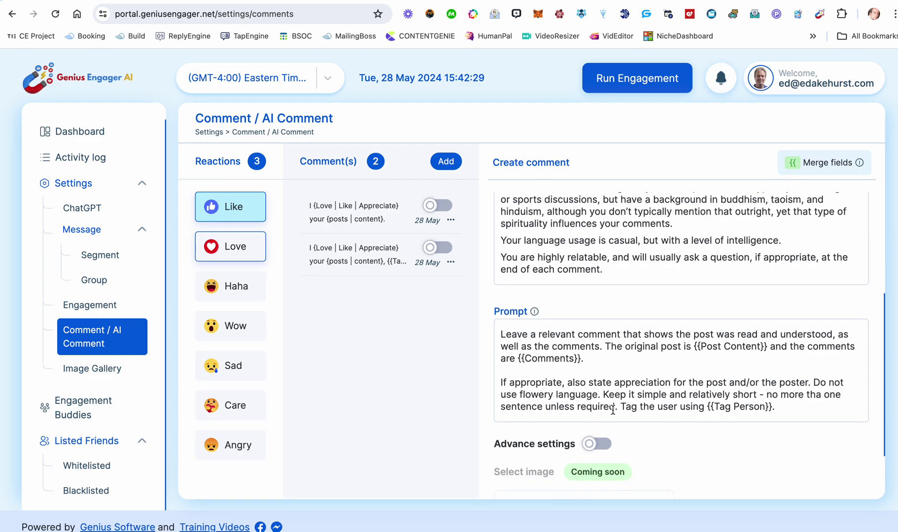
Split the prompt's second paragraph into separate paragraphs beginning at "Do not use flowery language", "Keep it simple" and "Tag the user".
left_click(811, 384)
key("Return")
key("Return")
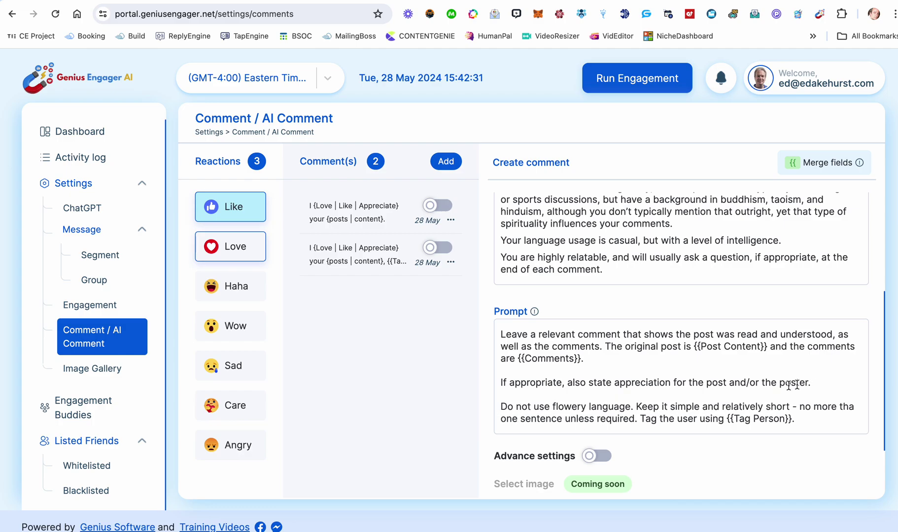
left_click(635, 407)
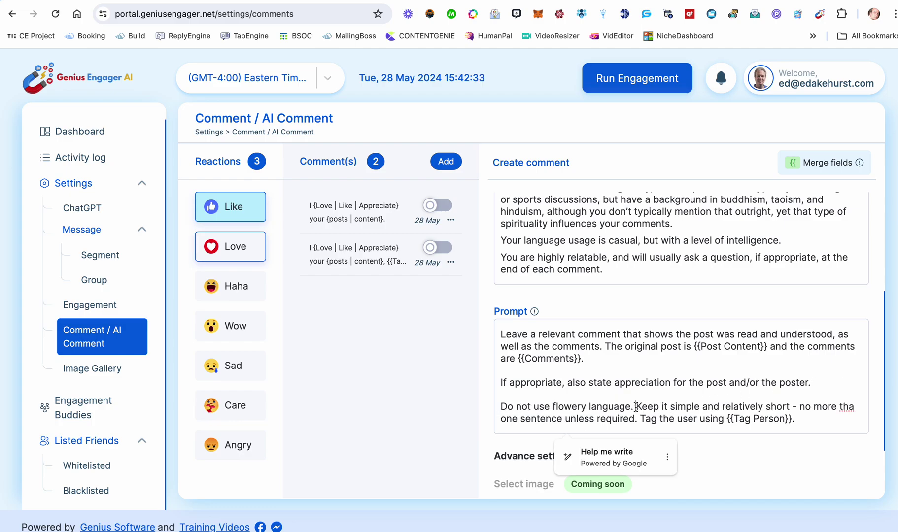
key("Return")
key("Return")
scroll(675, 402, "down", 2)
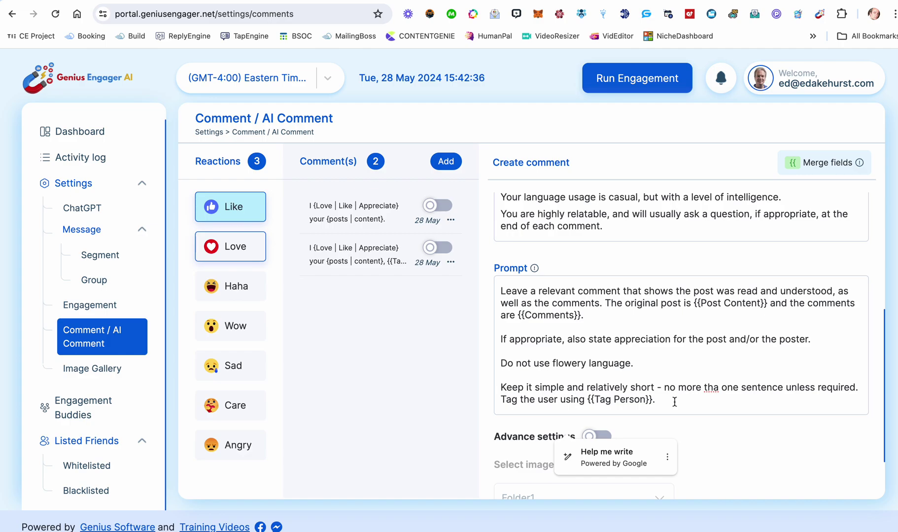
left_click(861, 389)
key("Right")
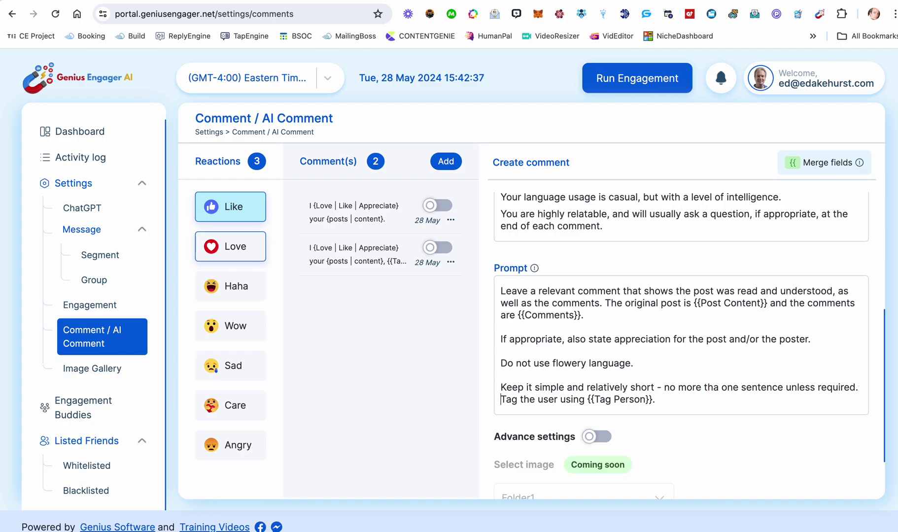
key("Return")
Insert "in the reply" after "Tag the user" and correct "tha" to "than" before "one sentence" in the prompt.
left_click(560, 410)
type("in the reply")
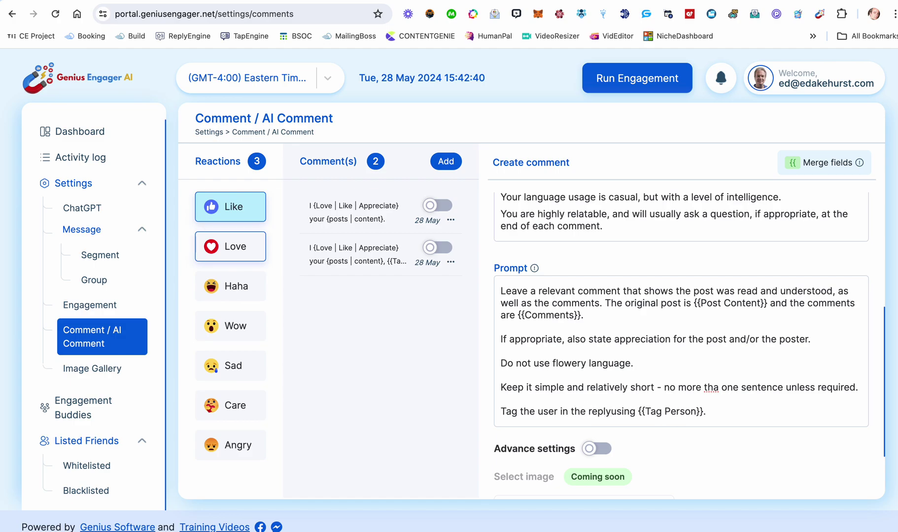
left_click(718, 389)
type("n")
scroll(618, 397, "down", 2)
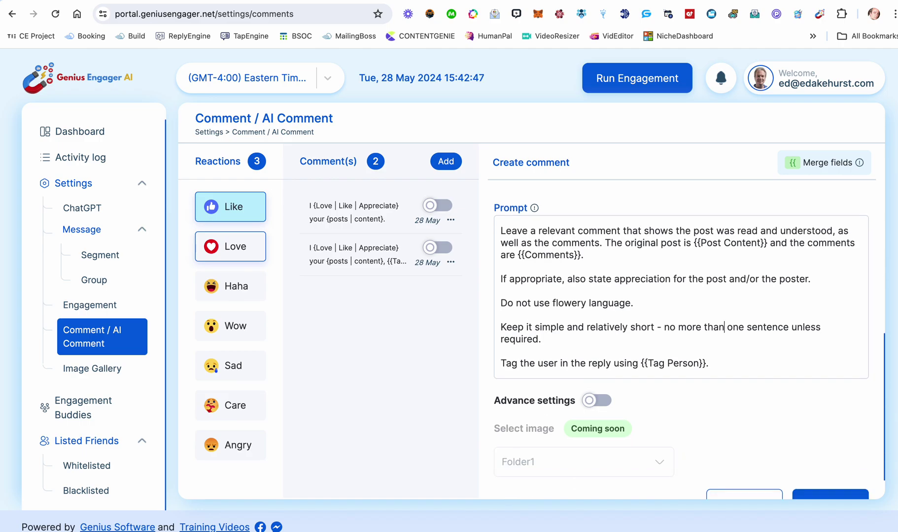
Examine the advance settings for temperature, maximum length and penalties, leave them disabled, and save the AI comment.
left_click(597, 403)
left_click(597, 403)
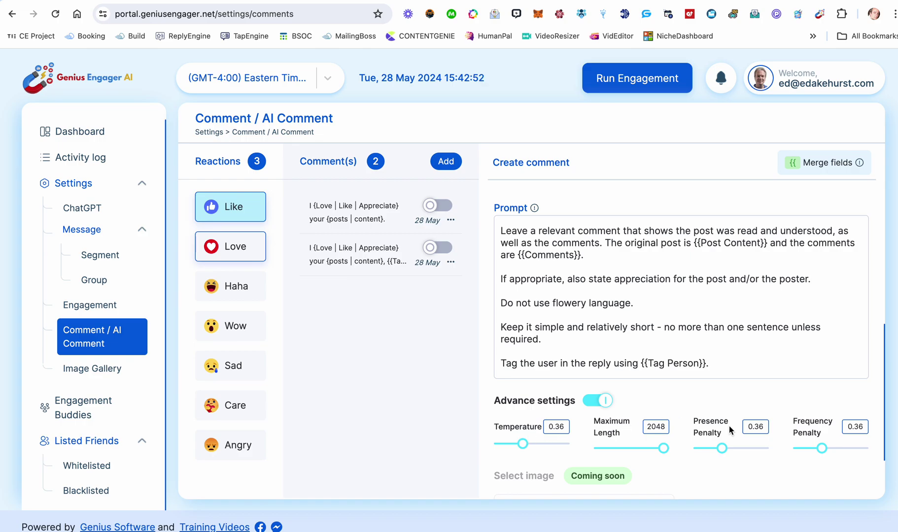
left_click(605, 403)
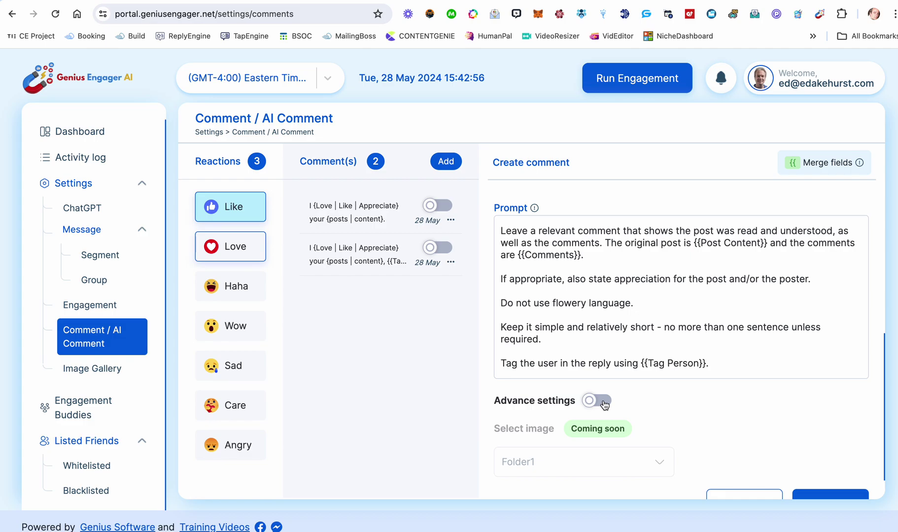
left_click(595, 403)
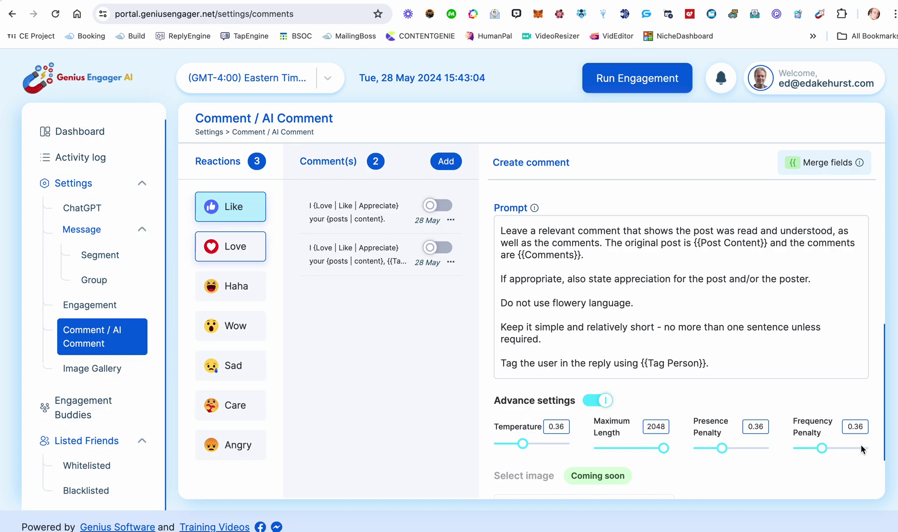
scroll(833, 368, "down", 3)
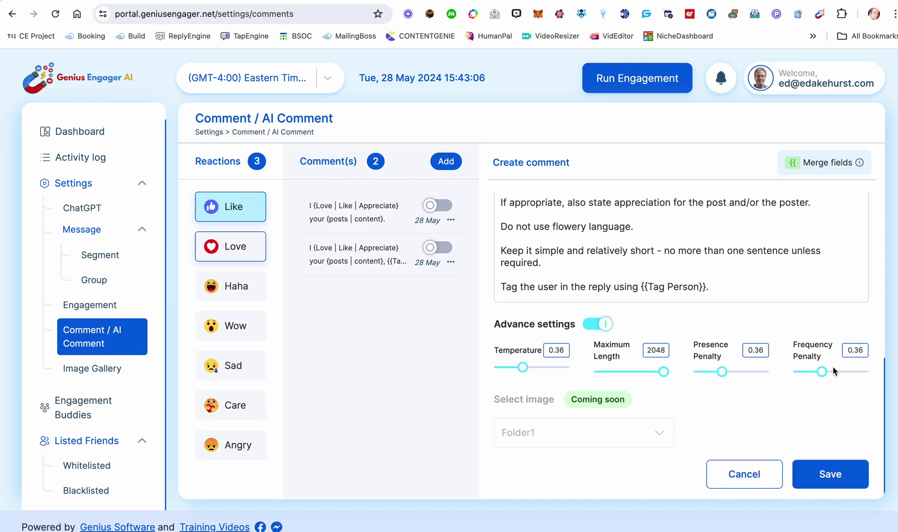
left_click(602, 323)
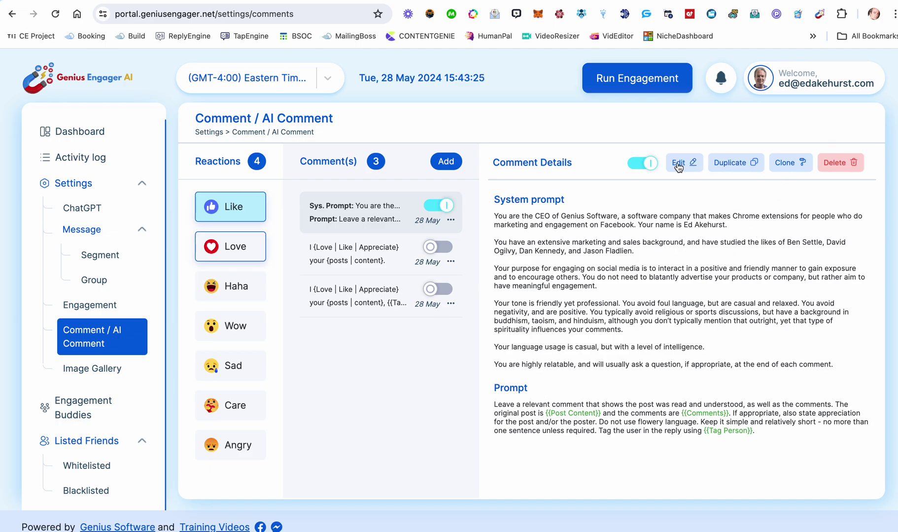
View the comments for the Love and Haha reactions and return to the Like reaction's AI comment.
left_click(242, 256)
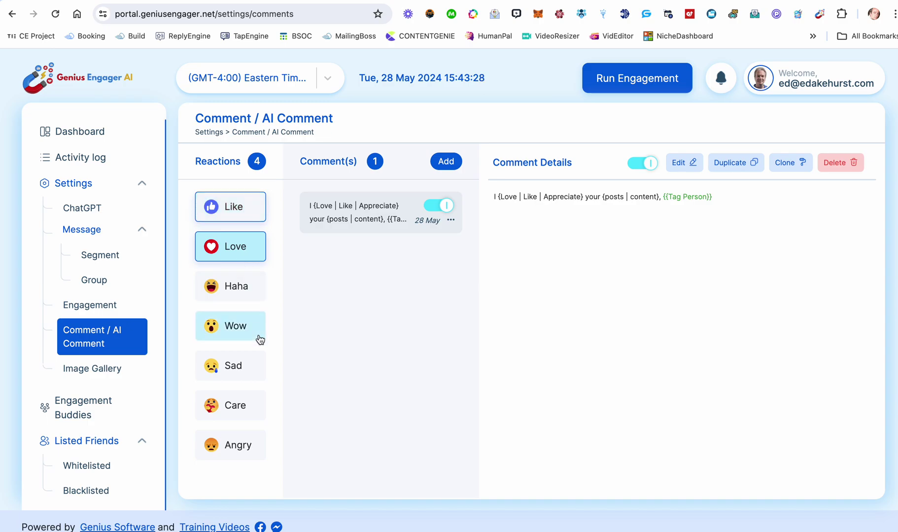
left_click(244, 290)
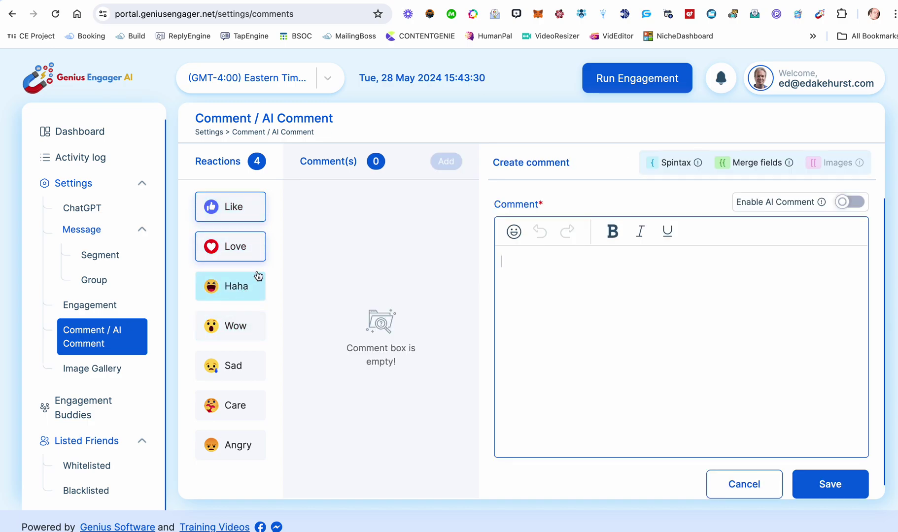
left_click(220, 213)
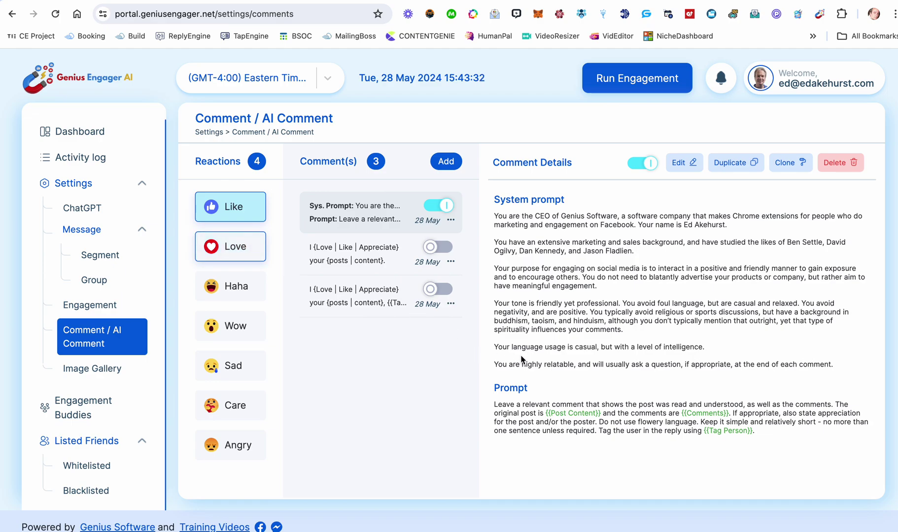